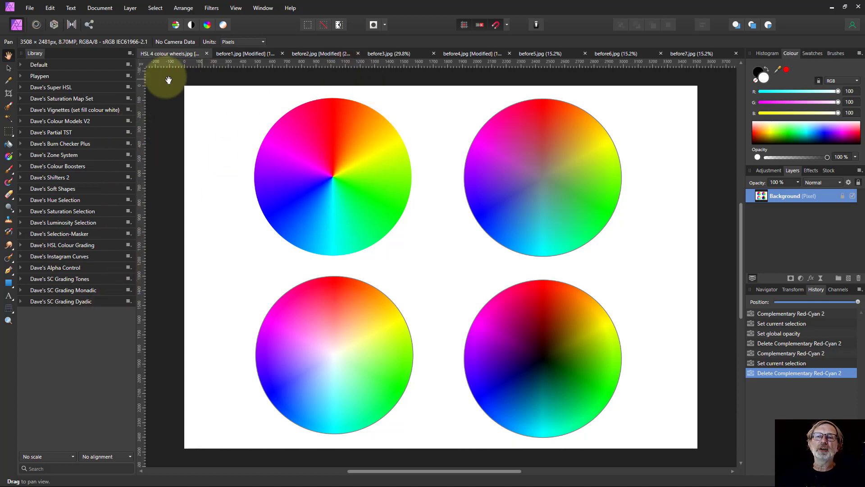
- Expand Dave's SC Grading Dyadic in the Library to list its Complementary and Dyadic macros
click(130, 53)
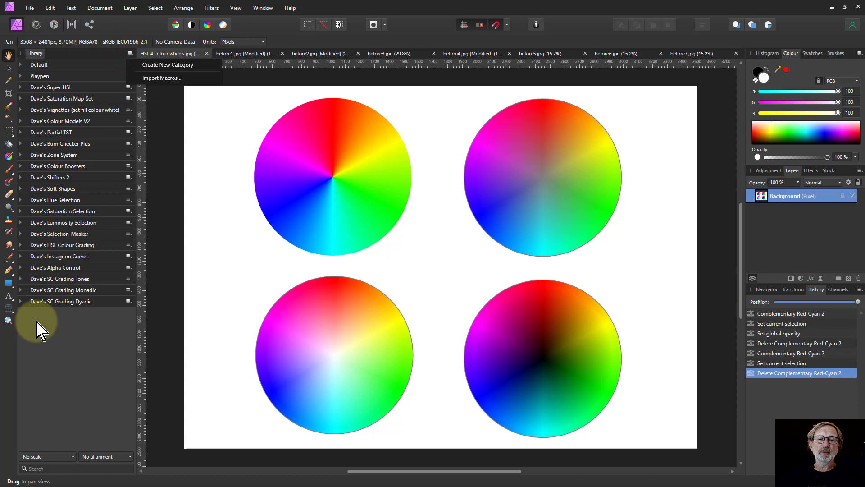
click(20, 302)
click(20, 302)
scroll(90, 277, down, 10)
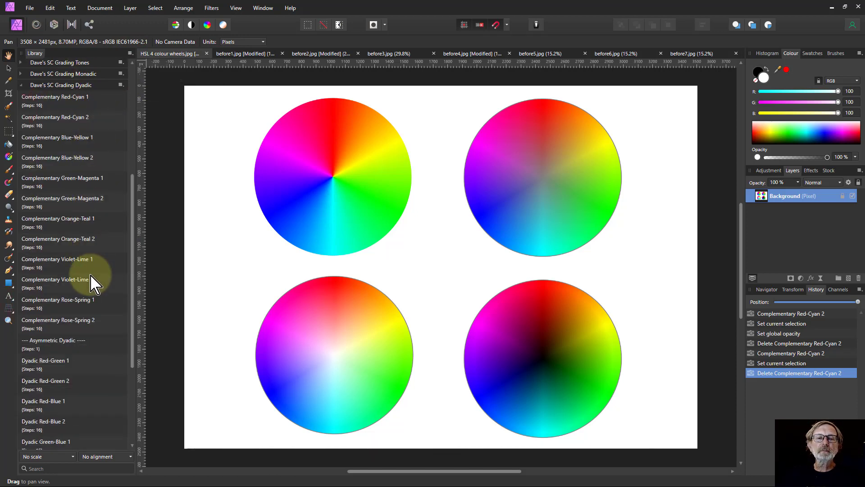
scroll(90, 275, down, 1)
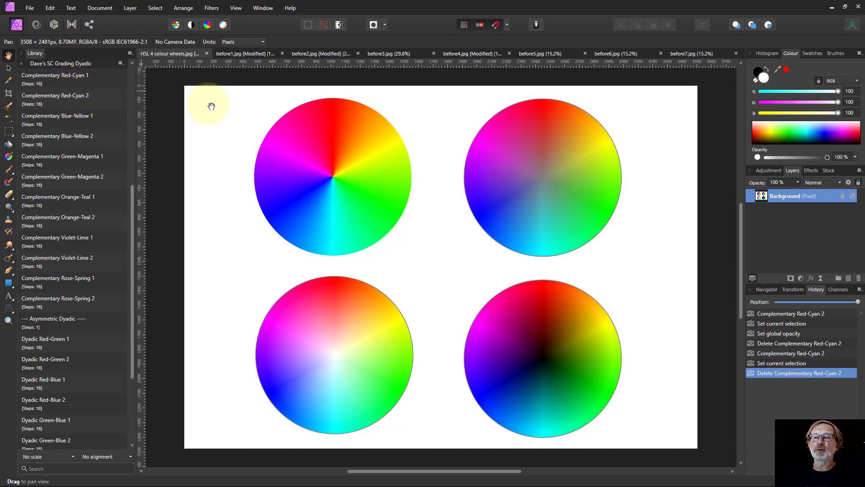
- Preview Complementary Red-Cyan 1, then Complementary Red-Cyan 2, on the colour wheels
click(49, 85)
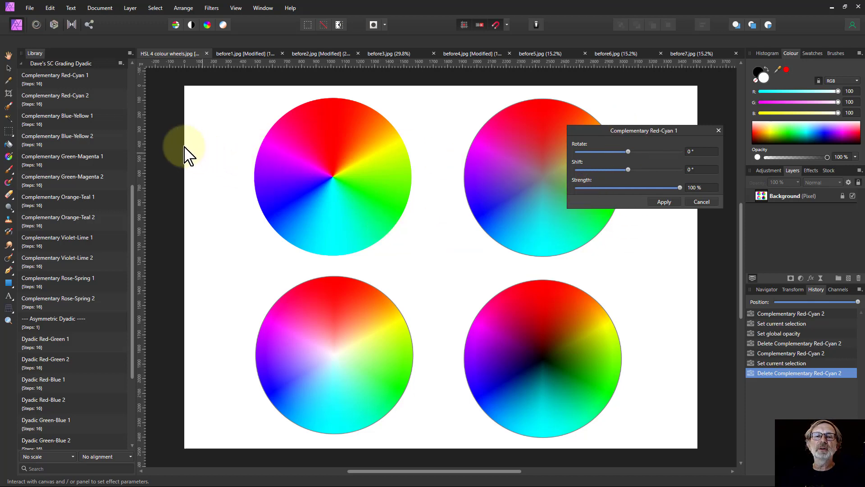
click(85, 99)
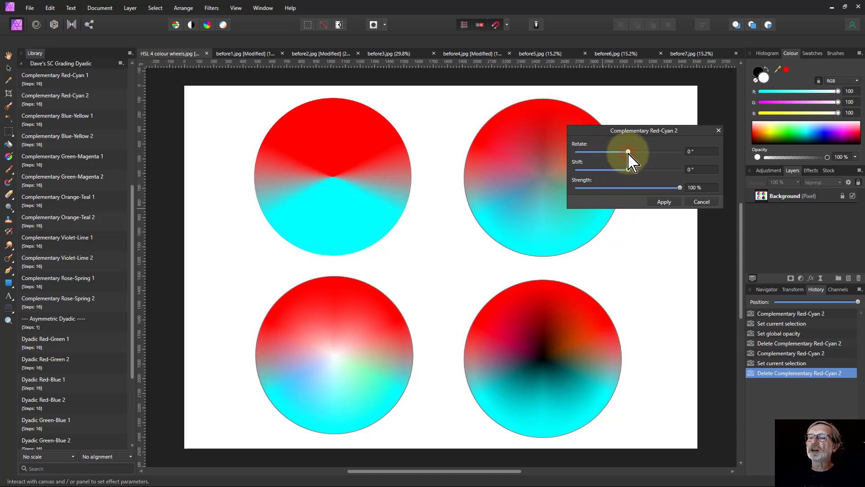
- Sweep the Complementary Red-Cyan 2 Rotate value through several angles, settling near 47.9°
mouse_move(629, 153)
mouse_down()
mouse_move(648, 155)
mouse_move(598, 152)
mouse_move(632, 153)
mouse_up()
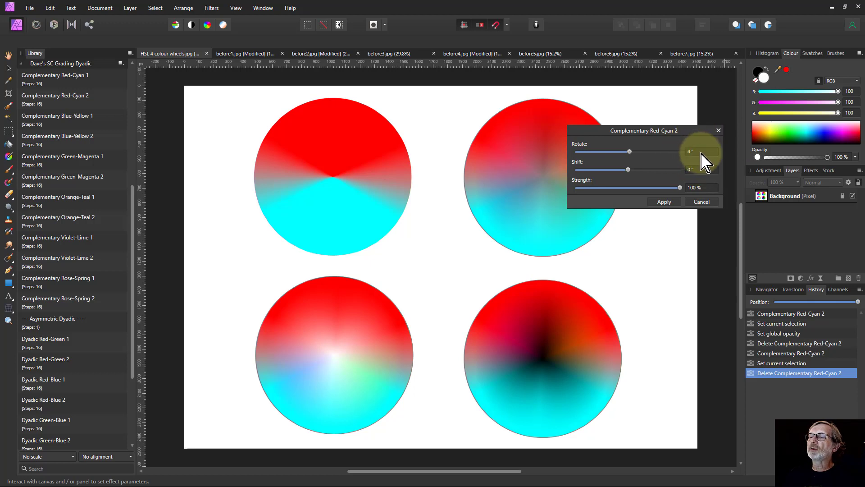
scroll(704, 162, up, 2)
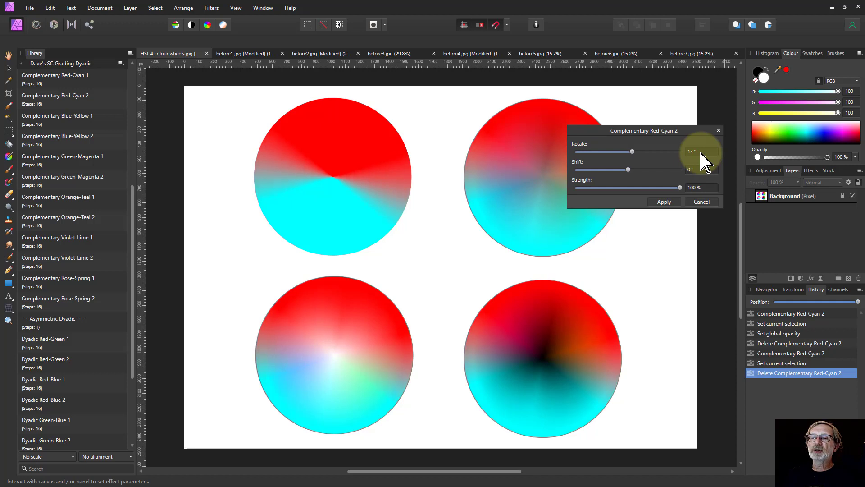
scroll(704, 161, up, 3)
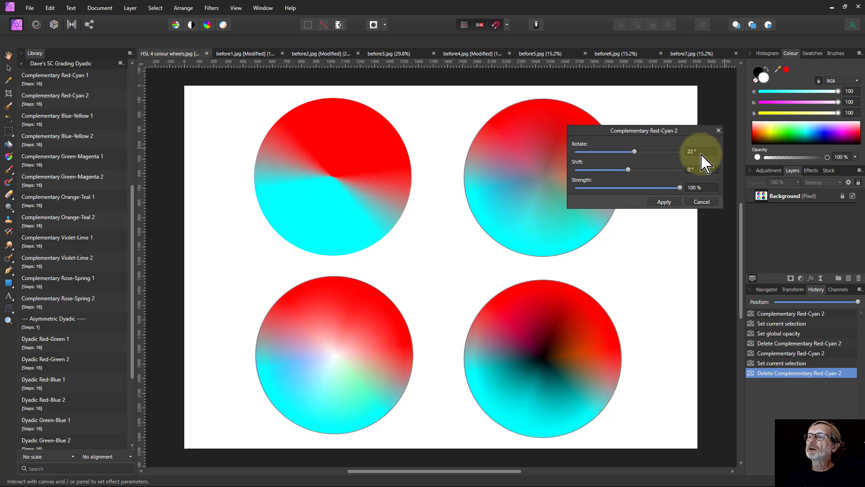
scroll(701, 162, up, 1)
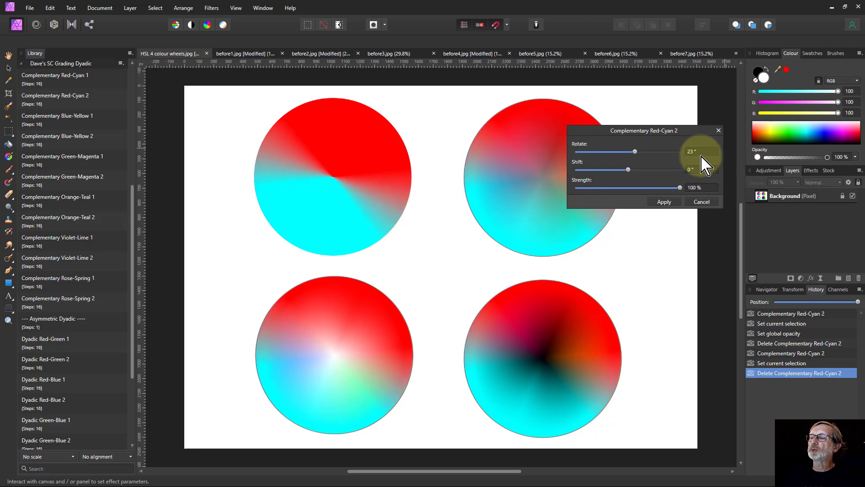
scroll(701, 155, up, 7)
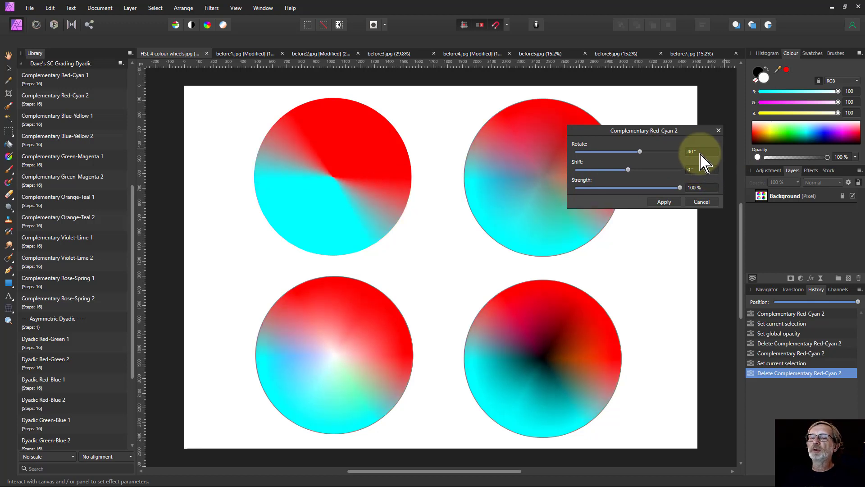
scroll(701, 154, up, 10)
scroll(701, 155, down, 20)
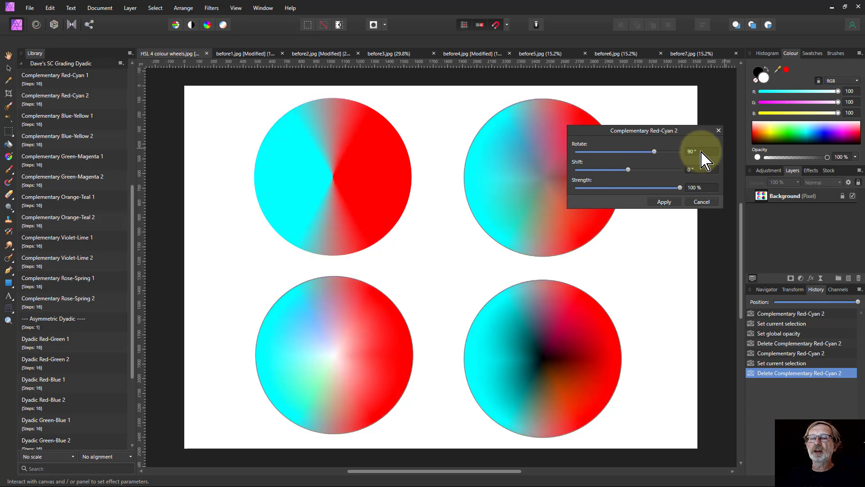
scroll(701, 155, up, 20)
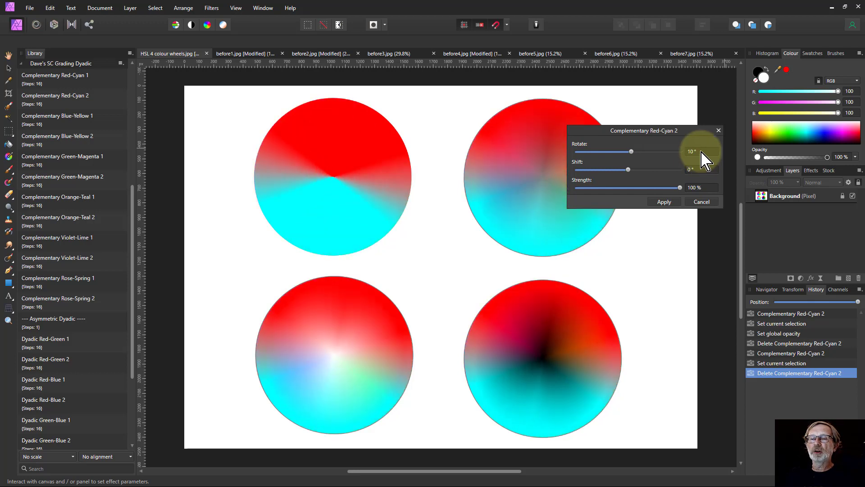
scroll(701, 155, up, 20)
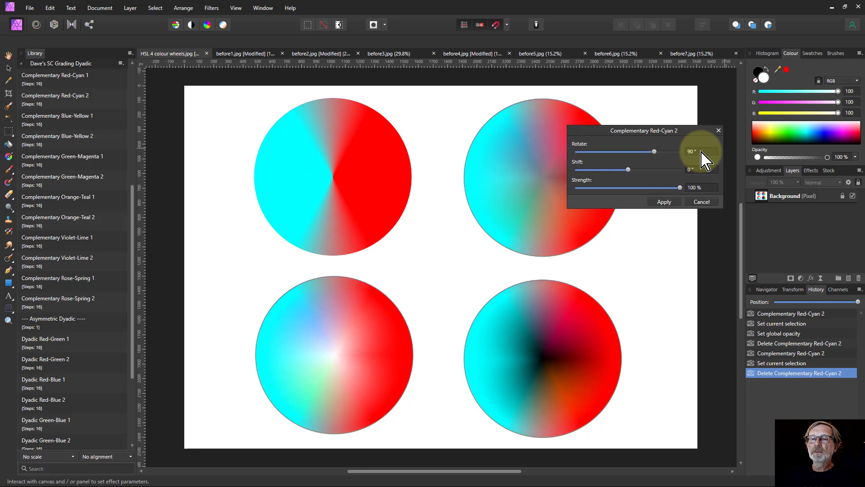
scroll(703, 157, up, 20)
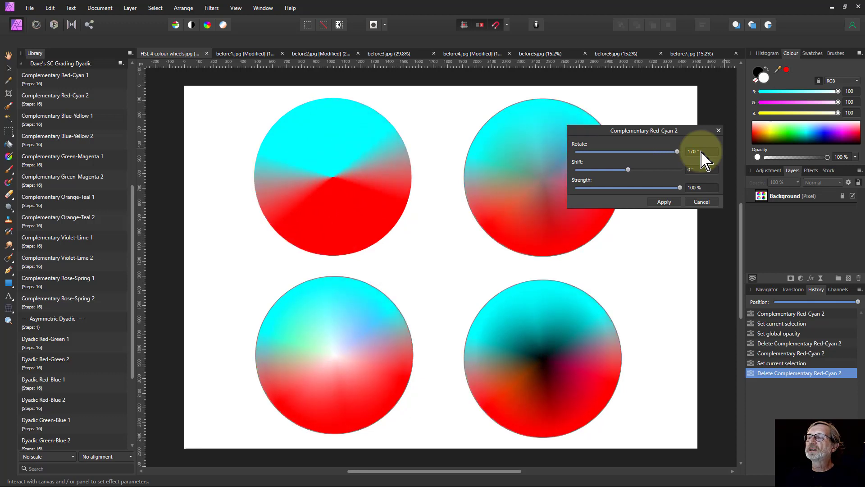
scroll(703, 158, up, 10)
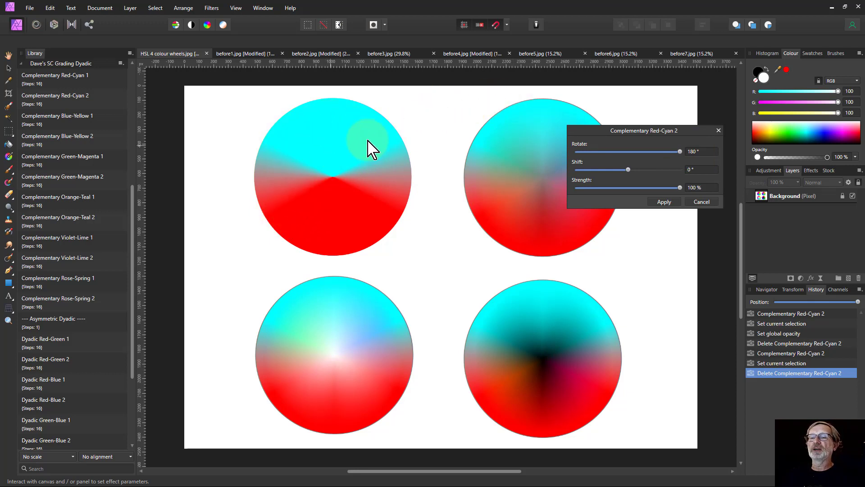
click(642, 152)
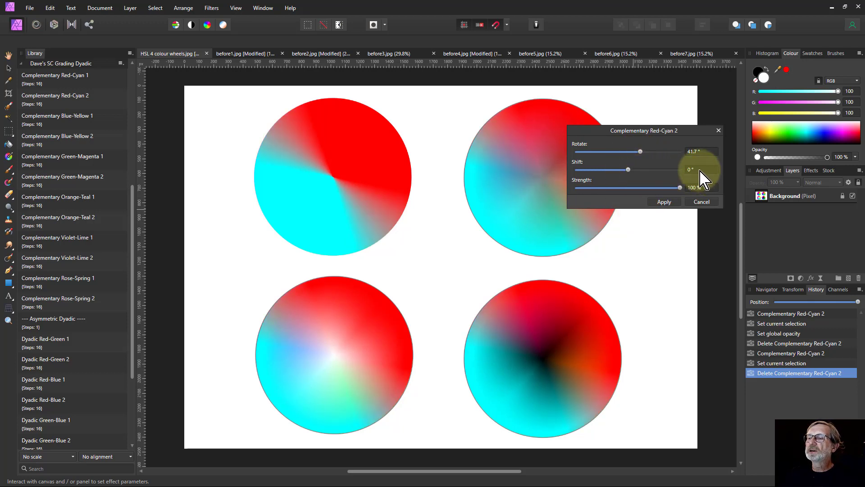
- Raise the grade's Shift from 0° to 80°, making the split purple and lime green
scroll(700, 171, up, 10)
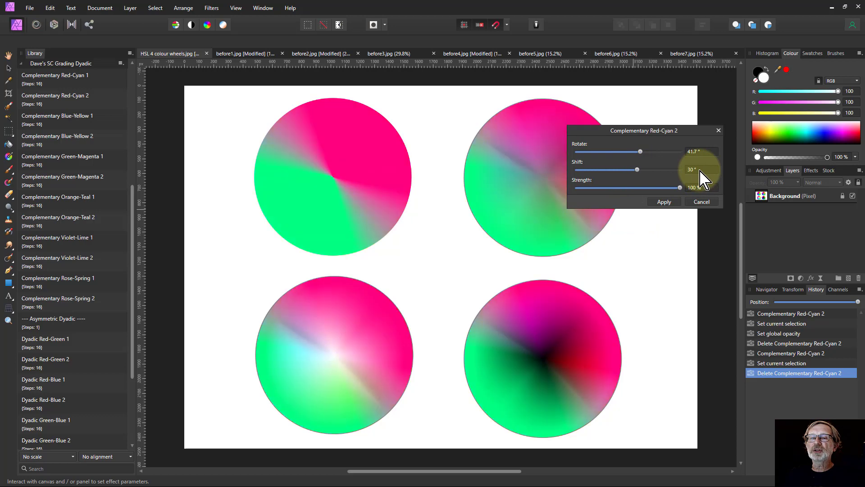
scroll(700, 171, up, 20)
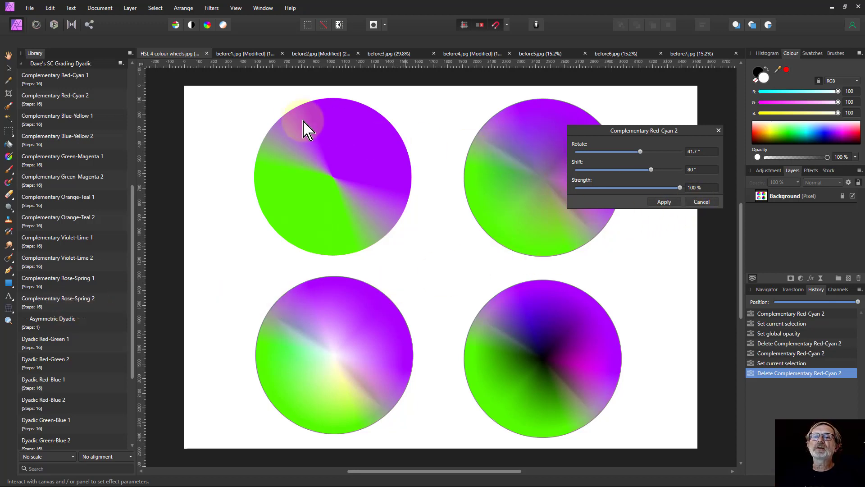
- On before1.jpg, apply Complementary Red-Cyan 1 at 52% strength as a new layer
click(238, 54)
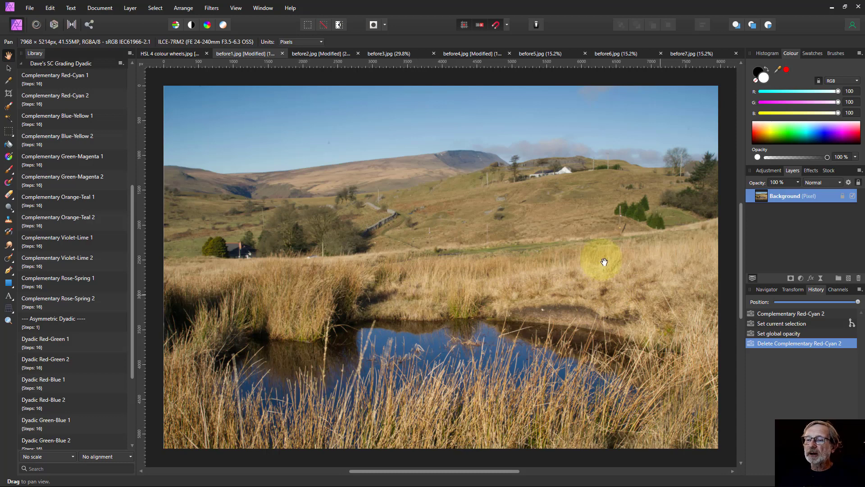
click(60, 80)
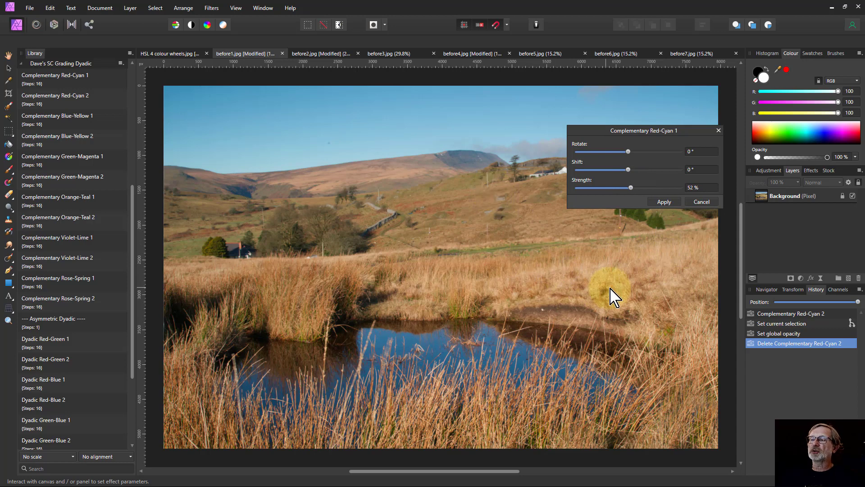
click(666, 202)
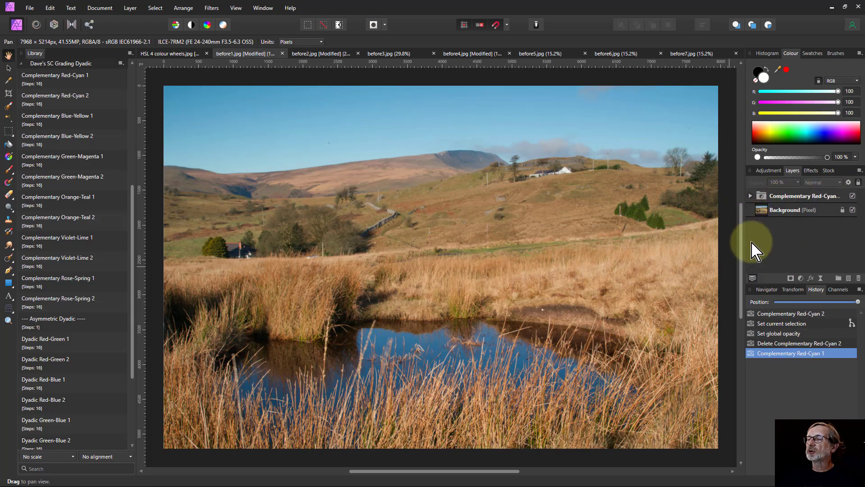
- Inspect the group's Rotate HSL layer, then delete the Complementary Red-Cyan 1 group
click(751, 196)
click(766, 198)
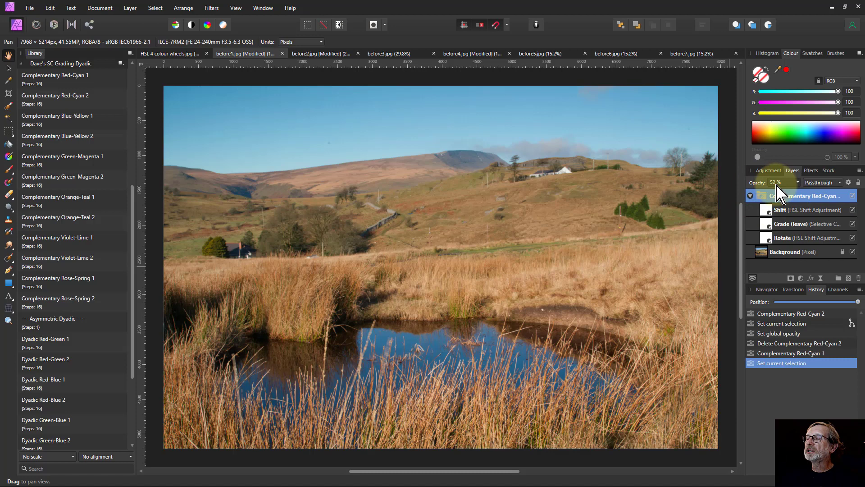
double_click(771, 240)
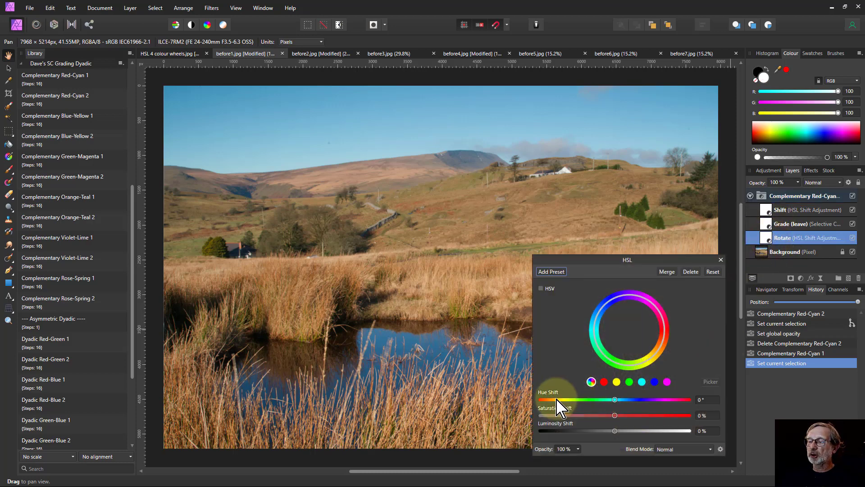
click(720, 261)
click(765, 196)
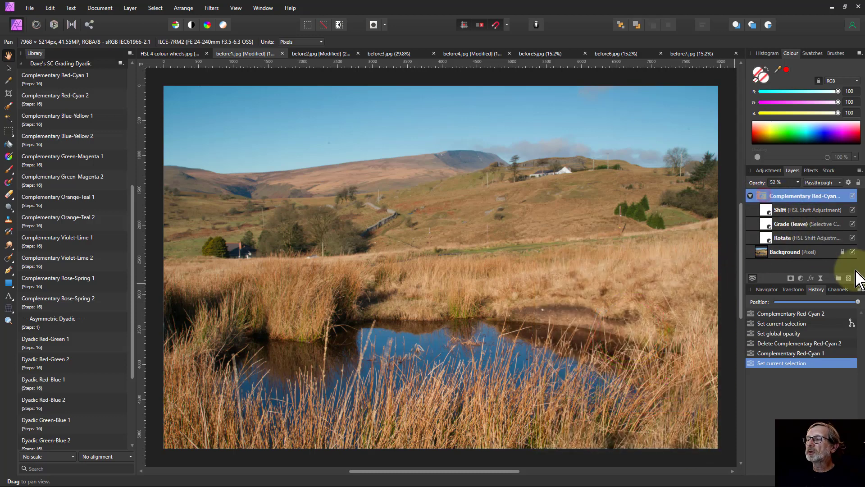
click(858, 278)
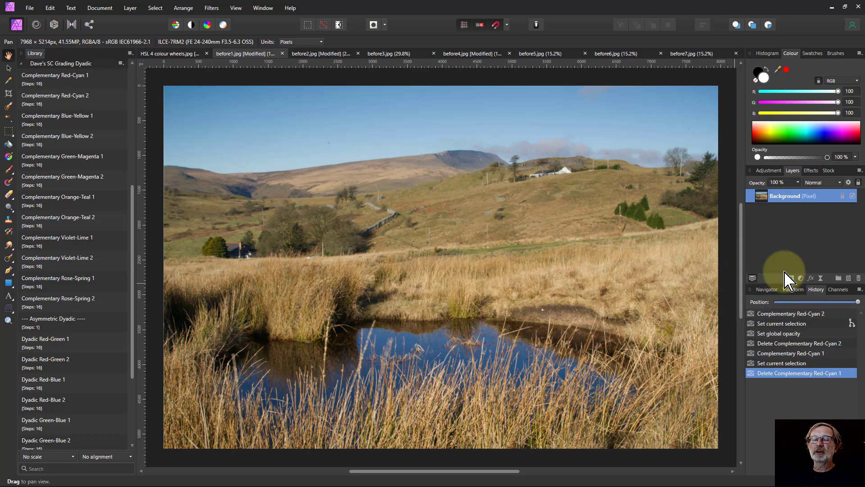
- Preview Red-Cyan, Blue-Yellow, Green-Magenta and Orange-Teal grades on the moorland, returning to Orange-Teal 1
click(63, 79)
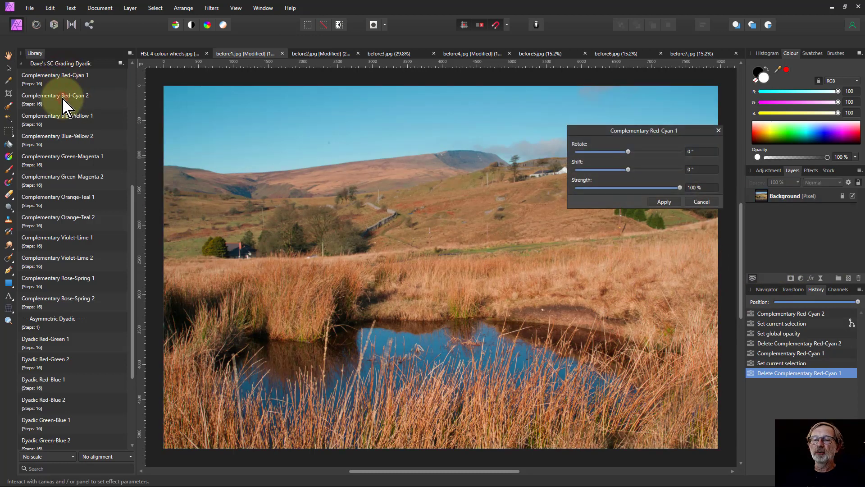
click(63, 102)
click(65, 116)
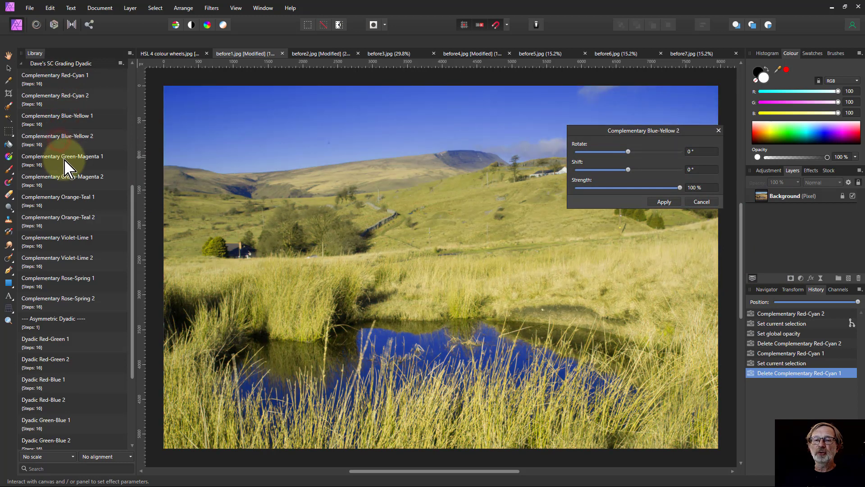
click(63, 158)
click(63, 179)
click(64, 201)
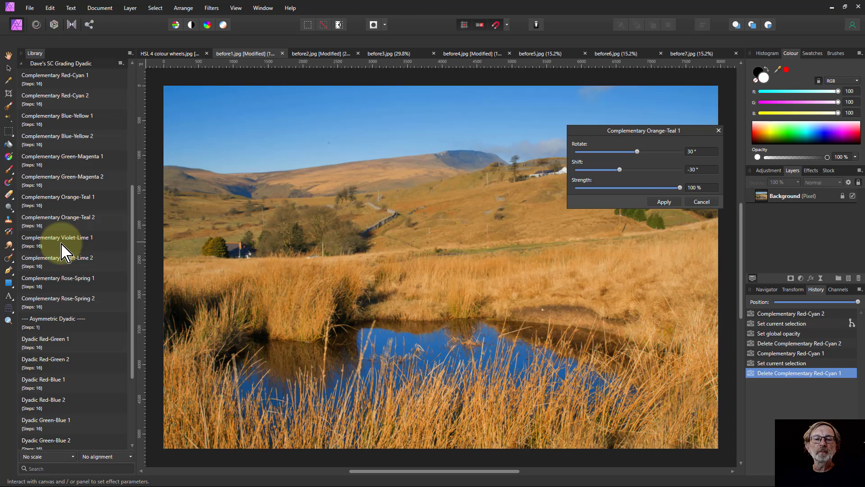
click(61, 220)
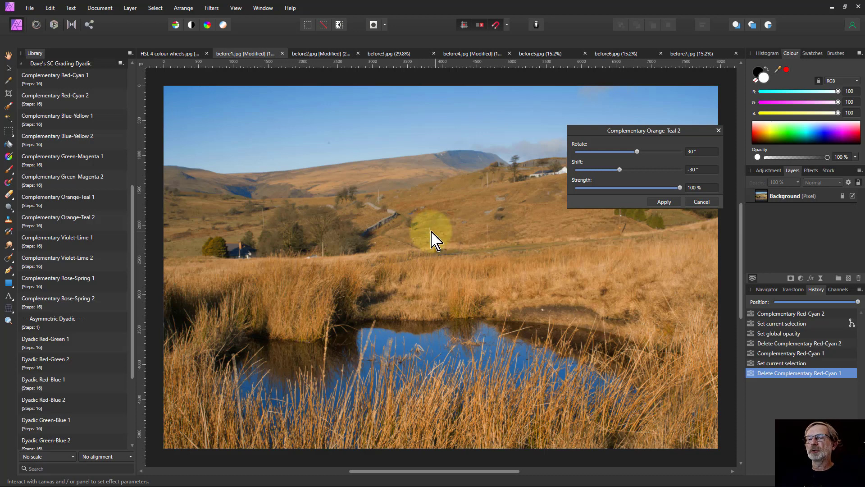
click(62, 201)
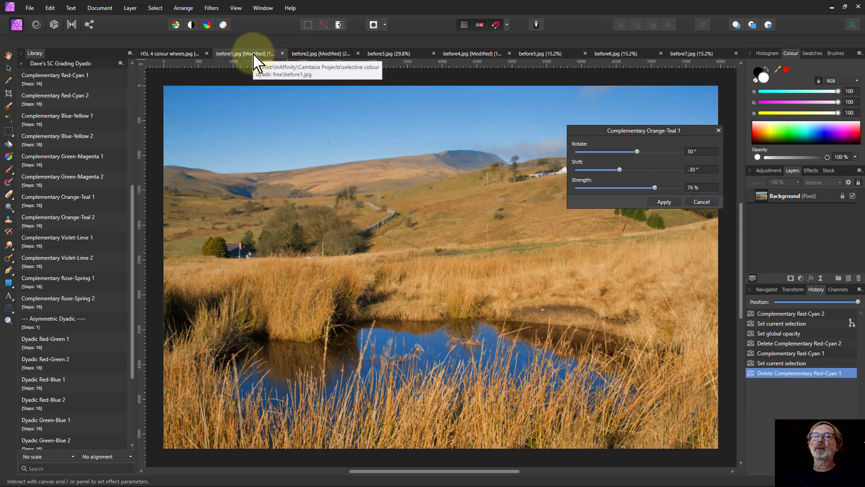
- Apply Orange-Teal 1 at 100% strength as a new layer and toggle it to compare
click(58, 200)
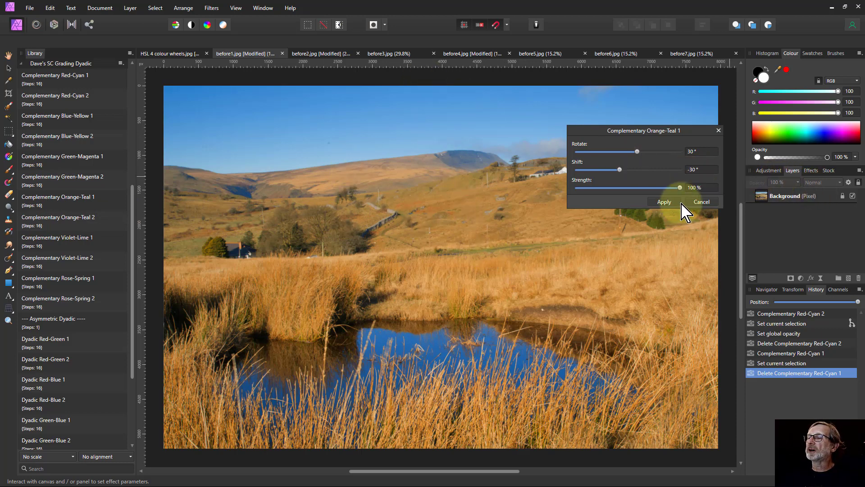
click(663, 203)
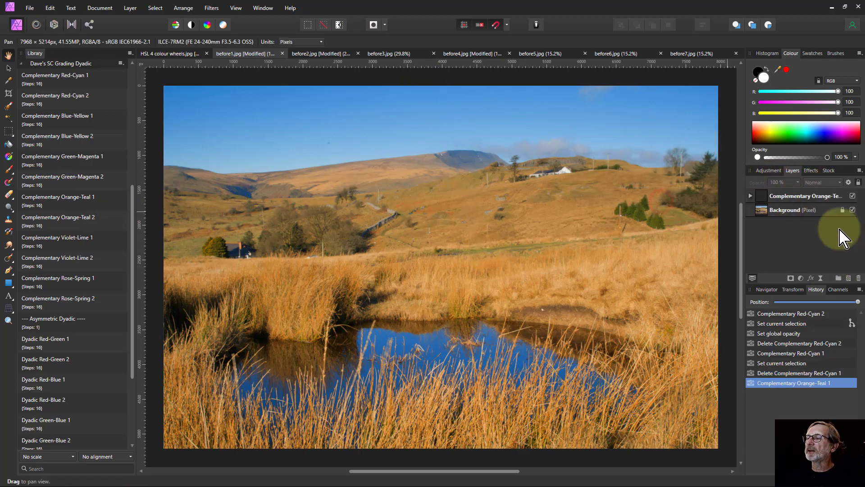
click(852, 196)
click(853, 196)
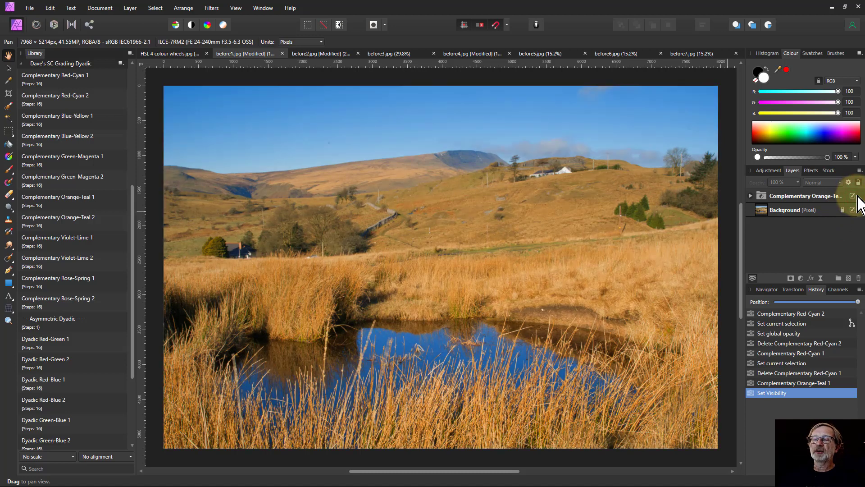
- On before2.jpg, preview Red-Cyan, Blue-Yellow, Green-Magenta, Violet-Lime and Rose-Spring grades, then open before3.jpg
click(310, 55)
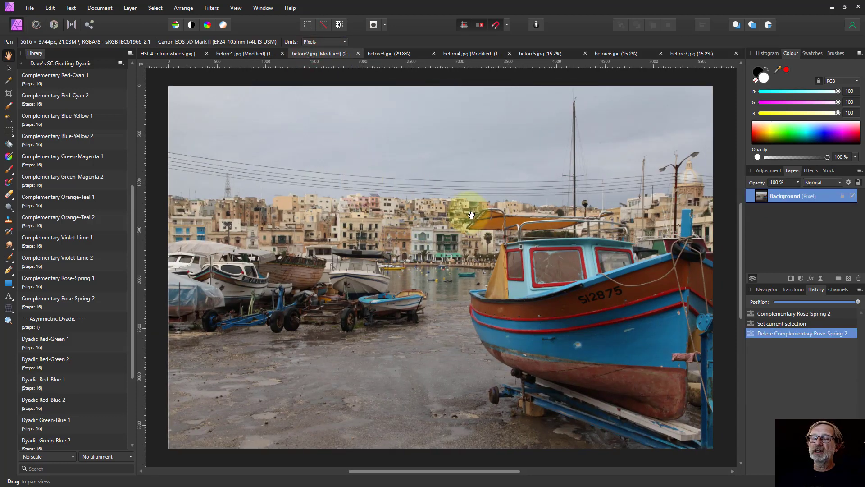
scroll(41, 179, up, 3)
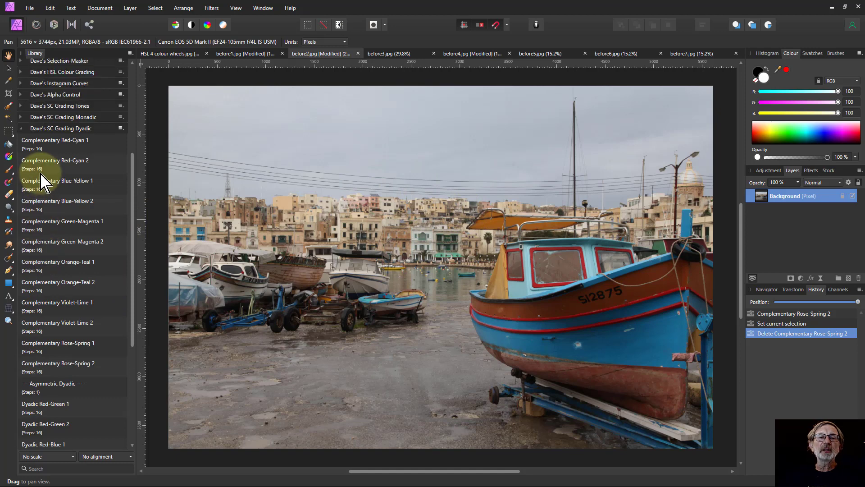
click(49, 143)
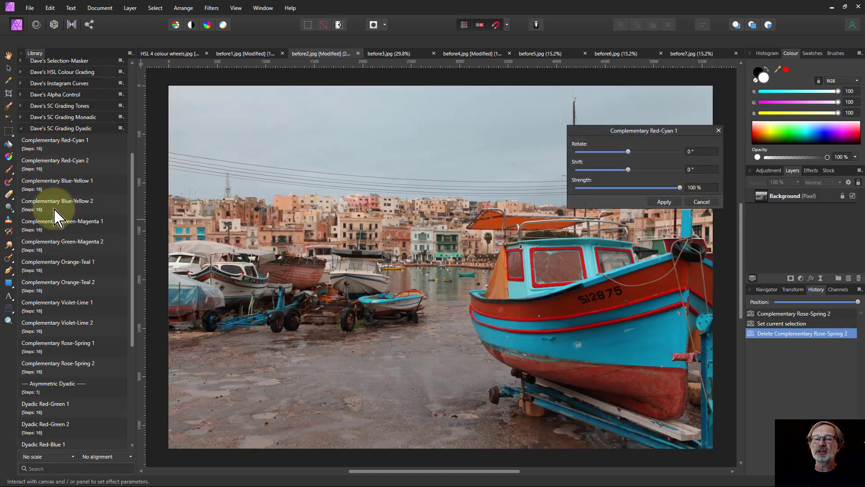
click(53, 183)
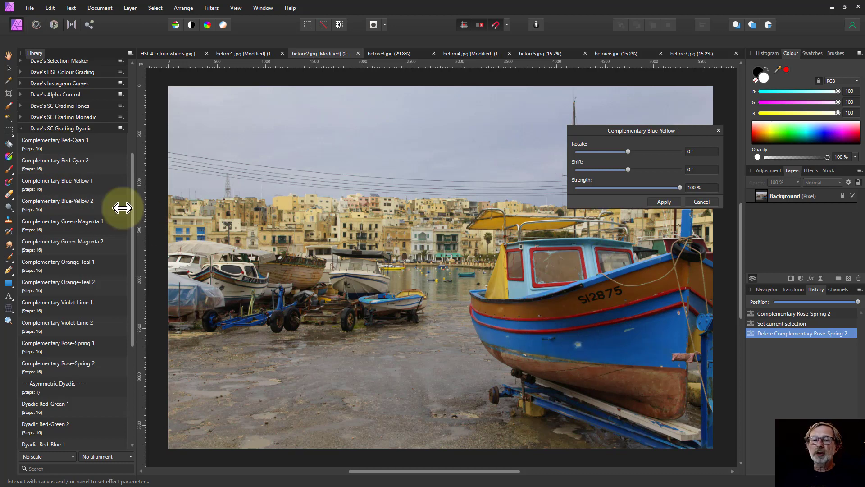
click(55, 204)
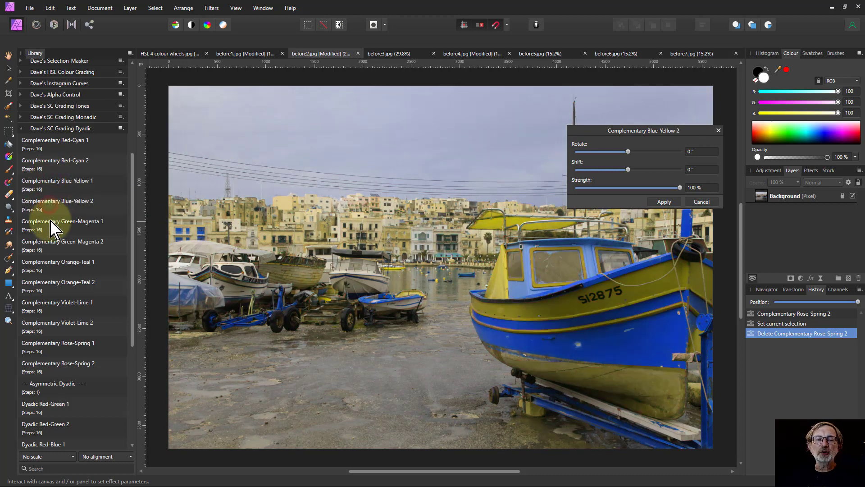
click(51, 230)
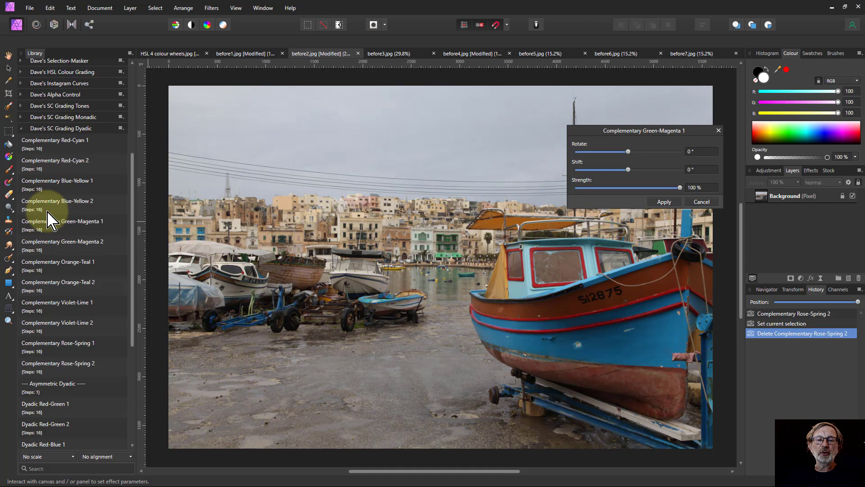
click(52, 325)
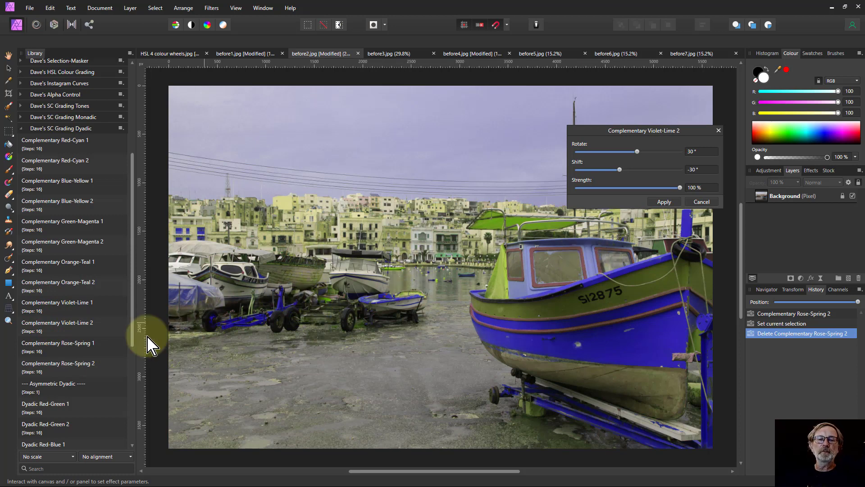
click(58, 348)
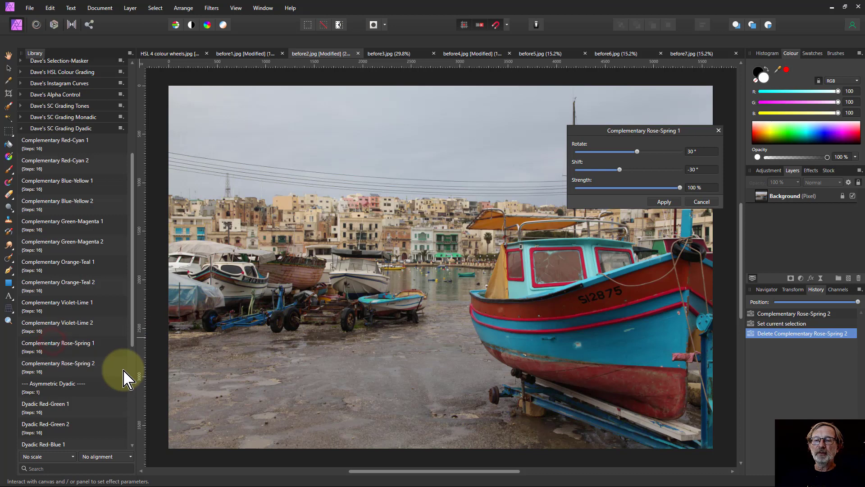
click(67, 364)
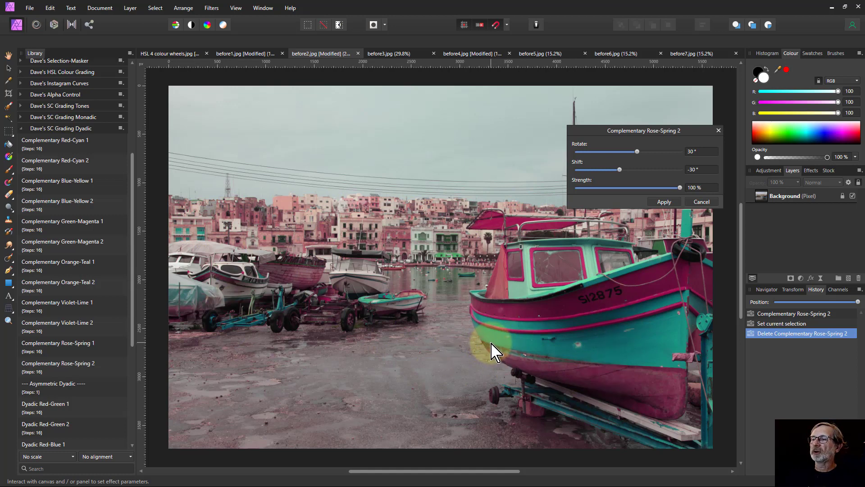
click(394, 55)
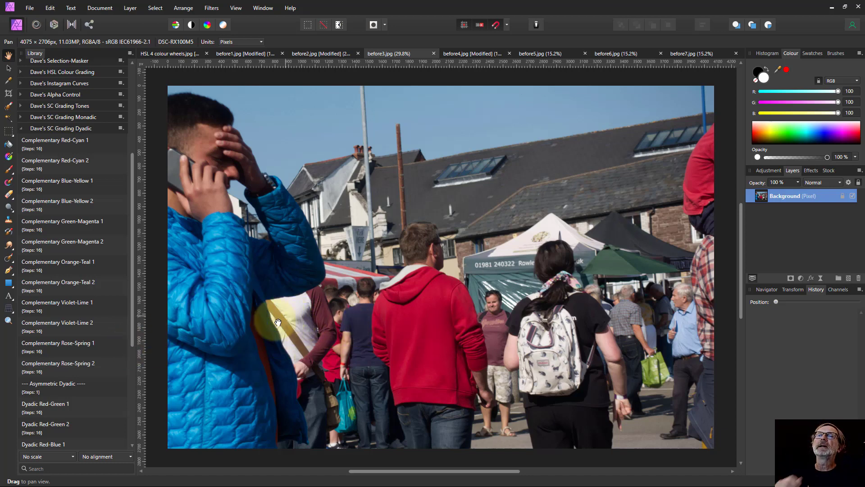
click(208, 322)
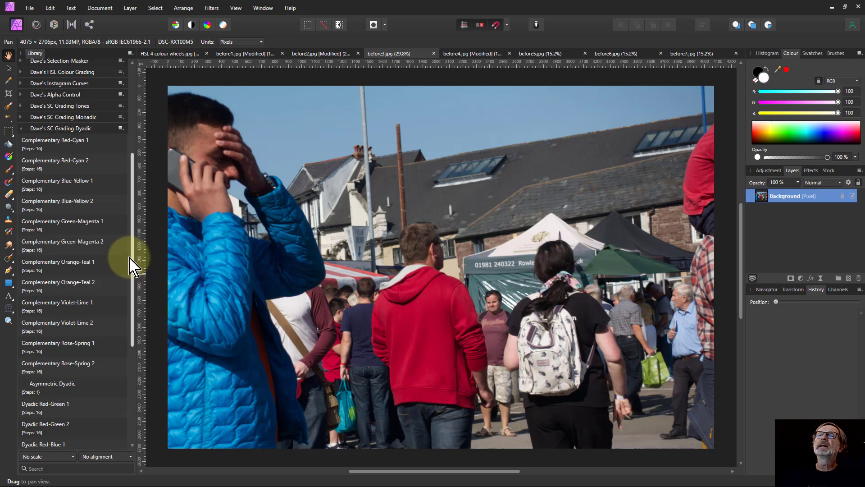
scroll(77, 305, down, 1)
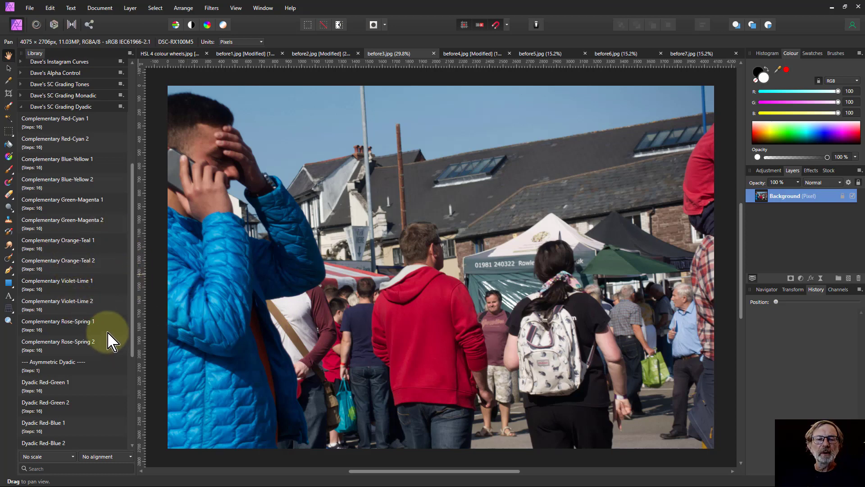
scroll(107, 329, down, 5)
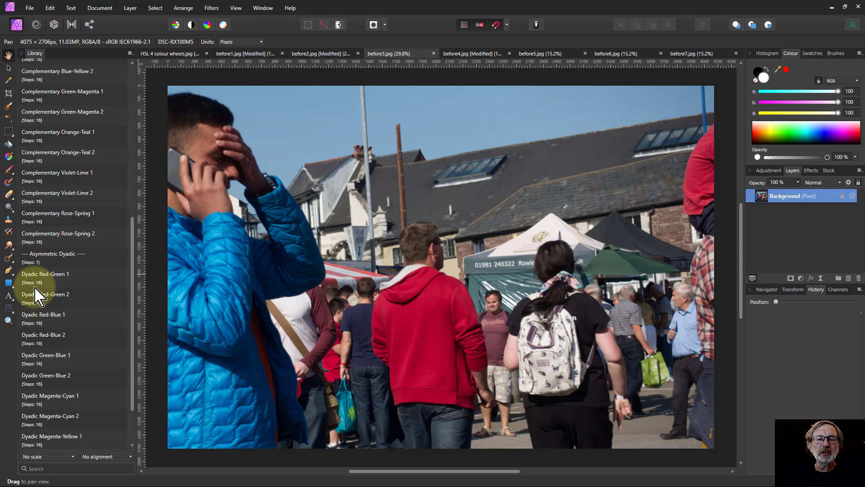
scroll(41, 351, down, 1)
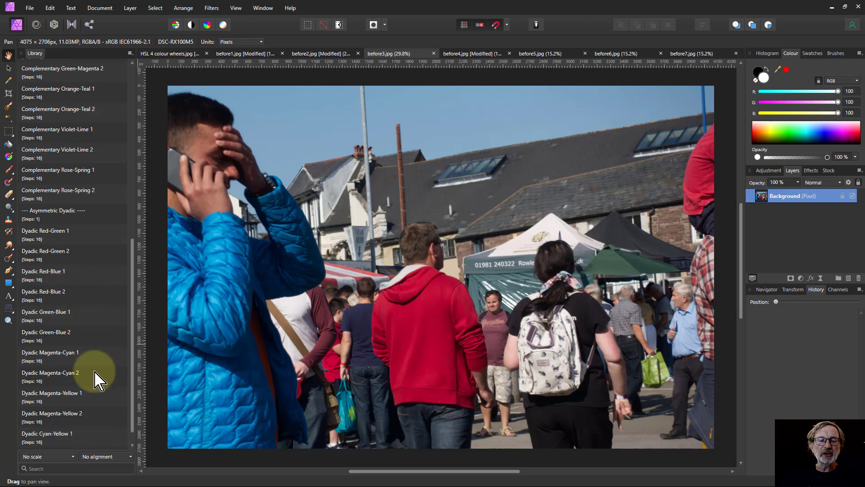
scroll(74, 395, down, 2)
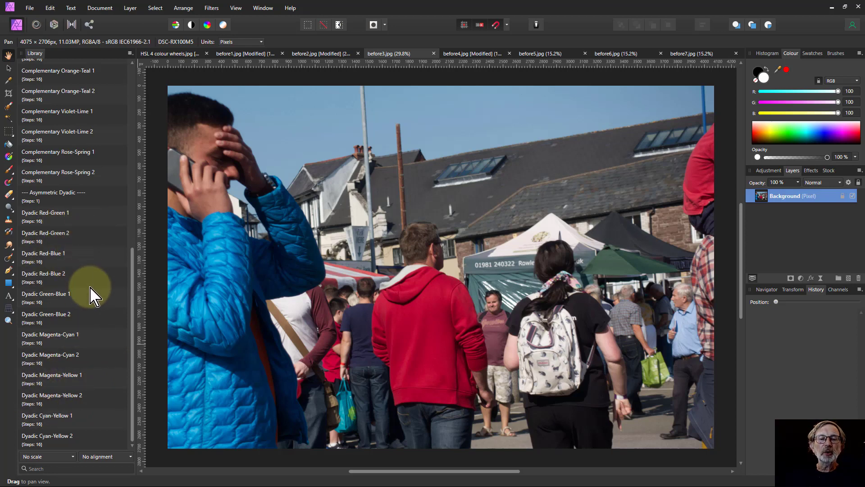
scroll(96, 288, up, 5)
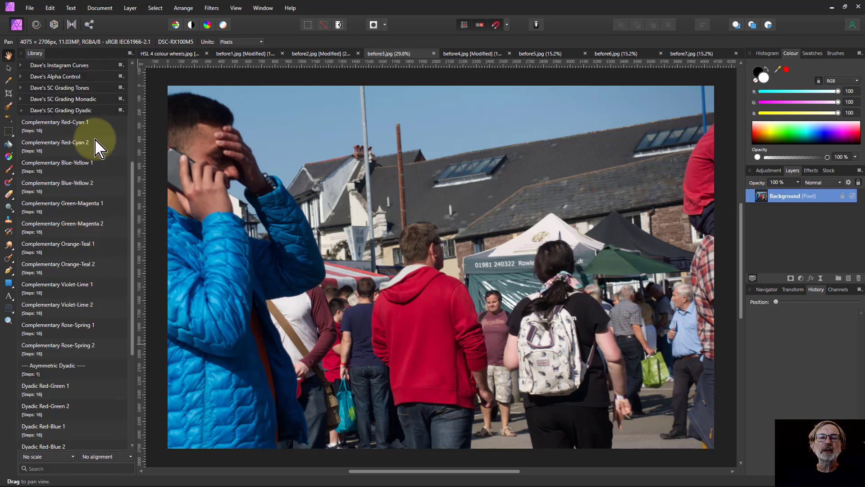
- Preview Complementary Red-Cyan 2 and Dyadic Red-Green 2 on the street market photo
click(52, 145)
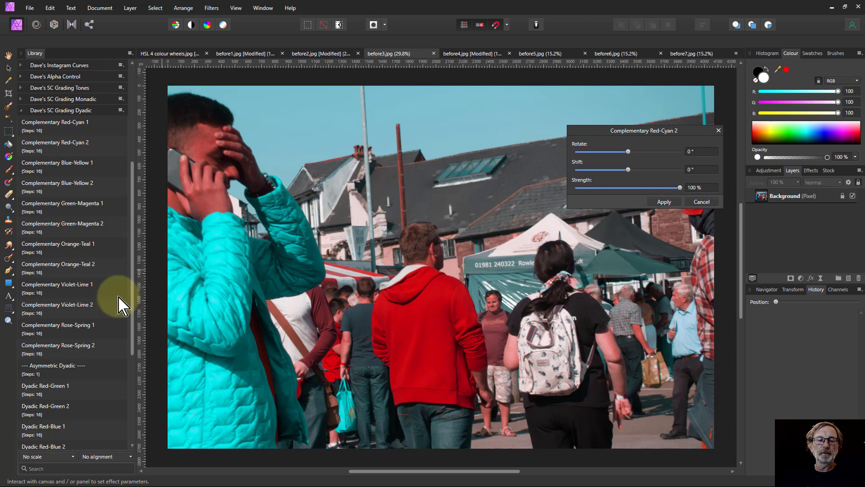
scroll(73, 300, down, 1)
scroll(90, 379, down, 1)
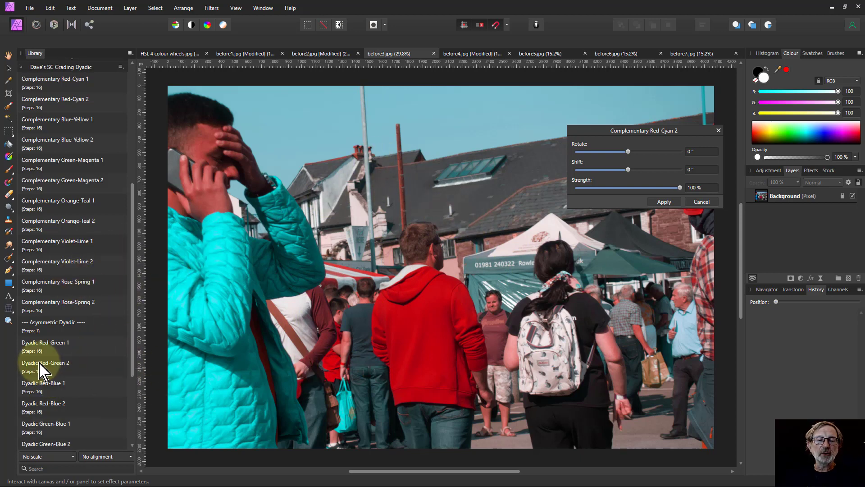
click(39, 366)
scroll(112, 328, down, 2)
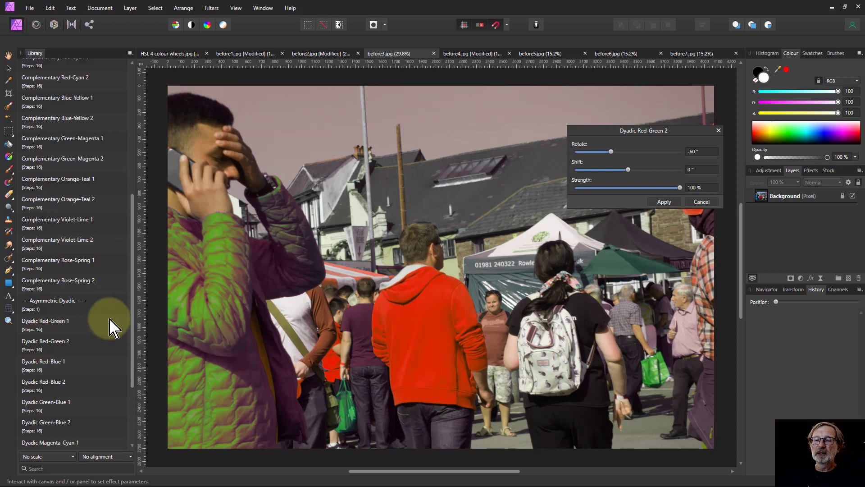
scroll(53, 361, down, 2)
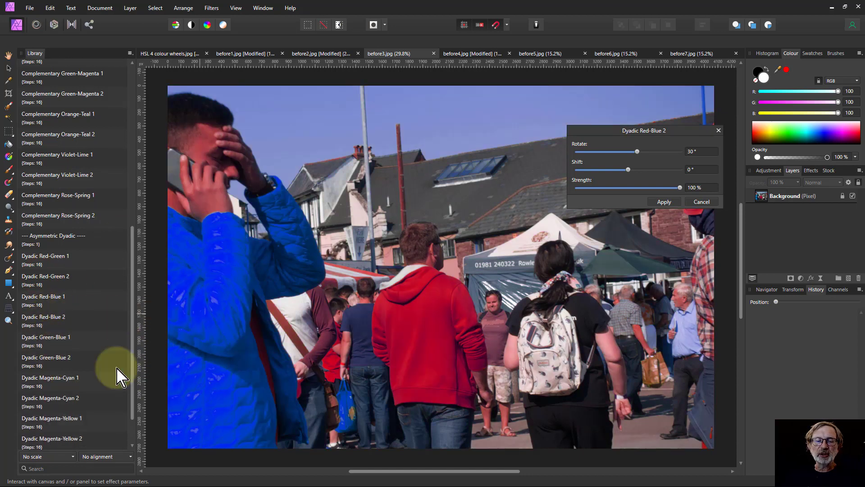
- Preview Dyadic Magenta-Cyan 1 and 2, Magenta-Yellow 2 and Cyan-Yellow 2, then open before4.jpg
click(51, 383)
click(49, 401)
scroll(85, 426, down, 2)
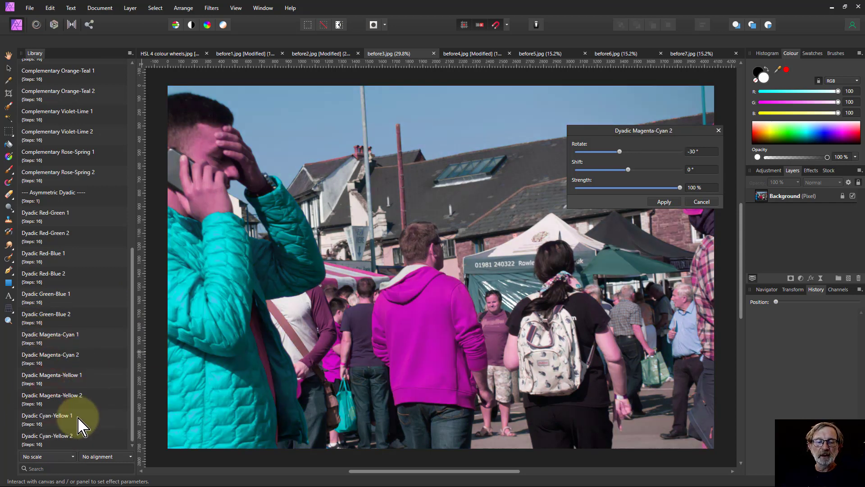
click(41, 399)
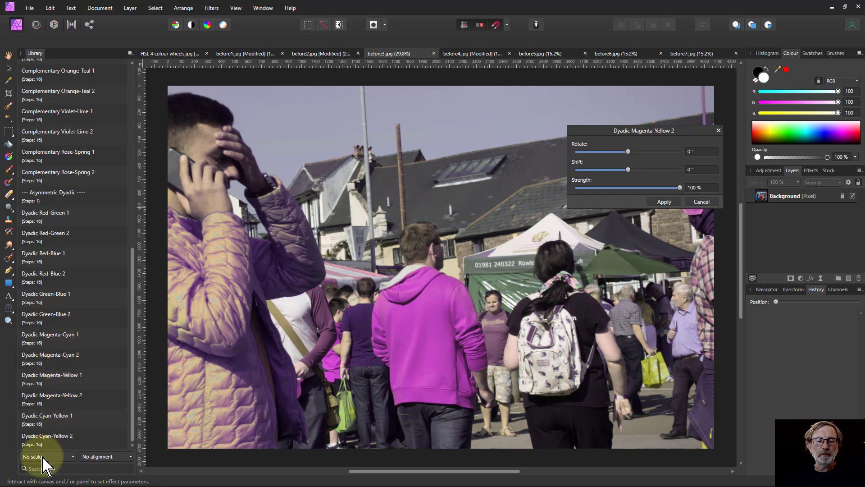
click(44, 436)
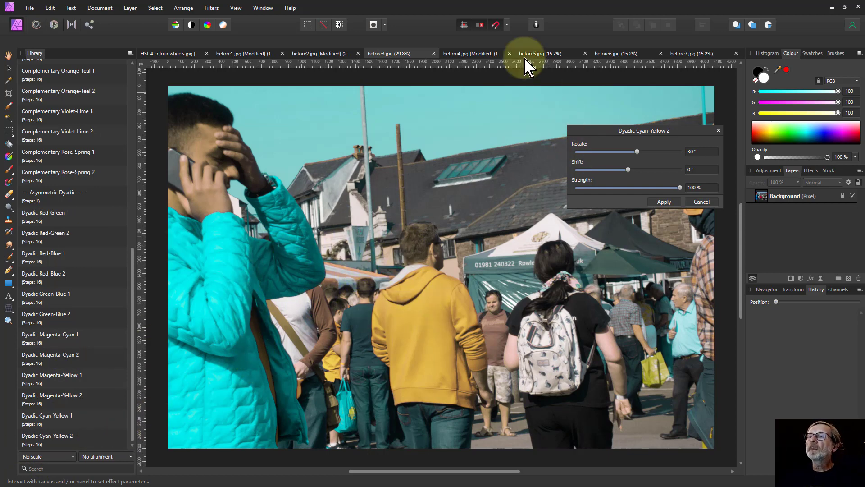
click(488, 54)
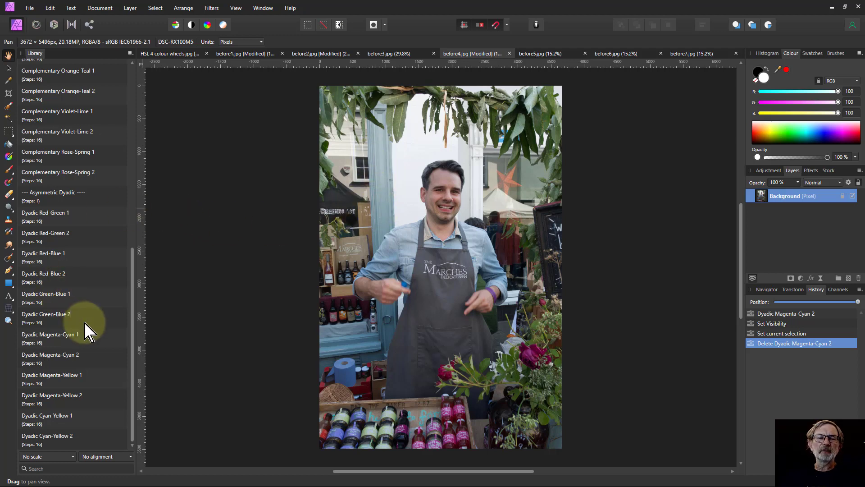
- Preview Dyadic Green-Blue 2, Magenta-Yellow 2 and Magenta-Cyan 2 on the portrait, then open before5.jpg
scroll(88, 332, up, 1)
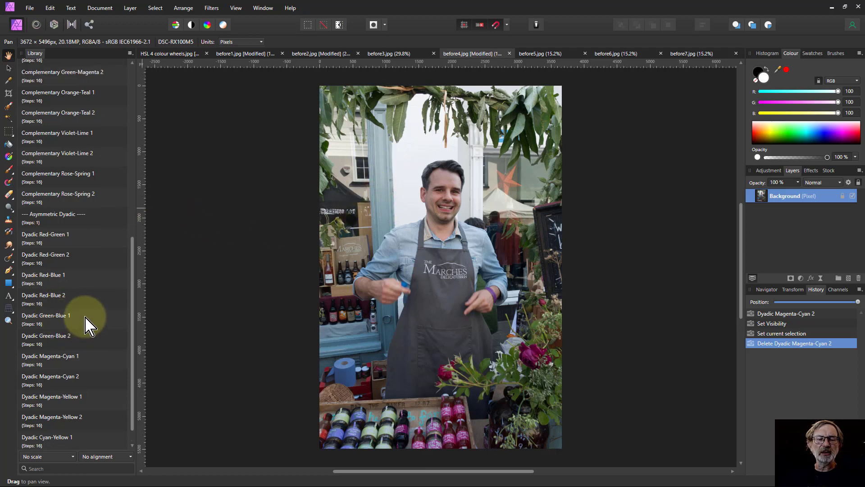
scroll(88, 324, up, 4)
scroll(88, 324, down, 5)
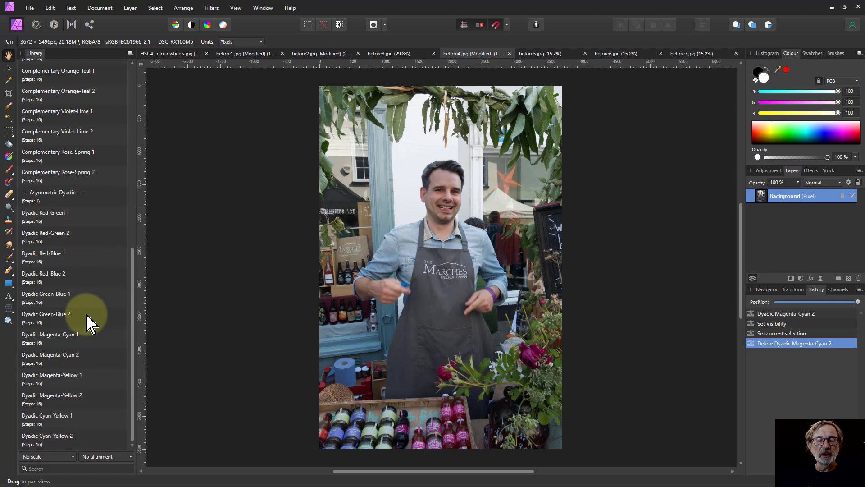
click(51, 323)
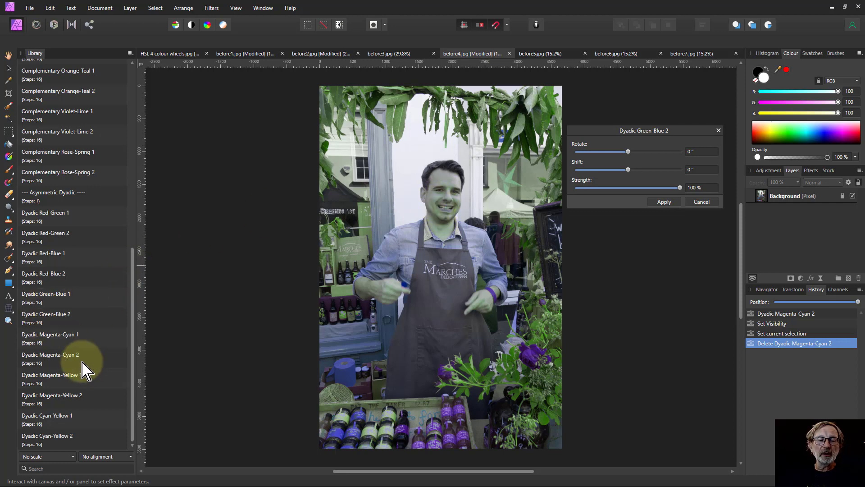
click(53, 399)
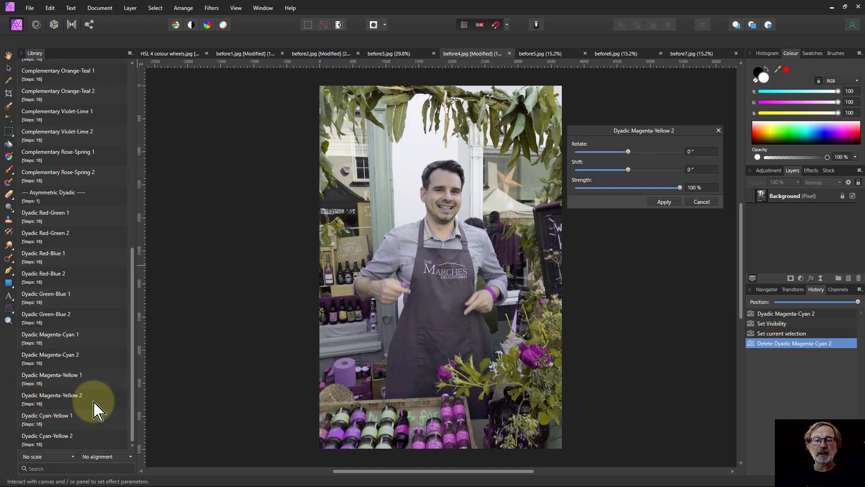
click(58, 359)
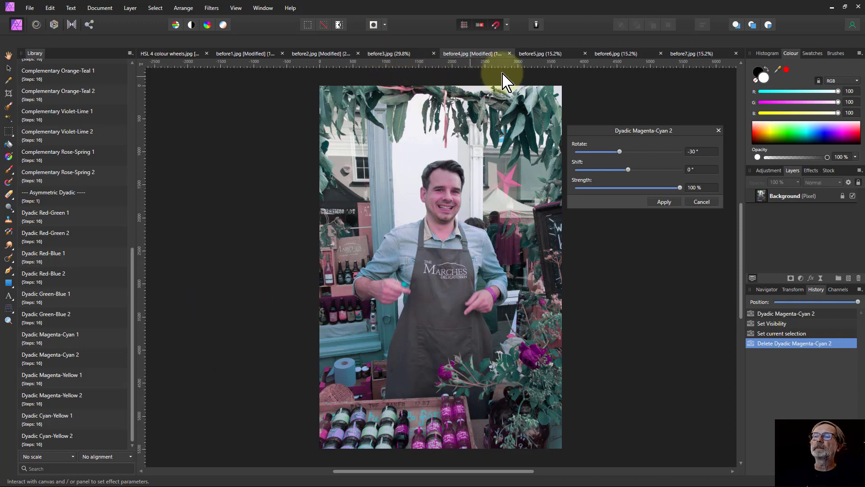
click(536, 55)
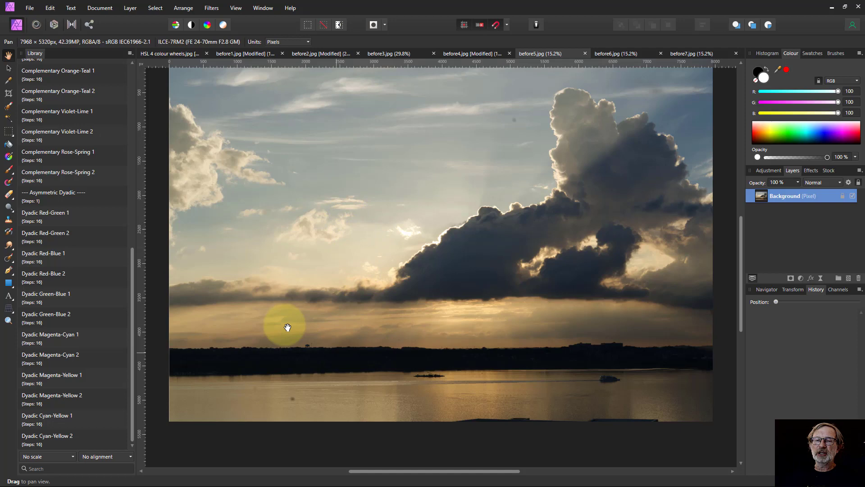
- Preview Orange-Teal 2, Orange-Teal 1, Red-Cyan 2 and Rose-Spring 2 on the sunset, then switch to before6.jpg
scroll(88, 198, up, 6)
scroll(89, 200, up, 3)
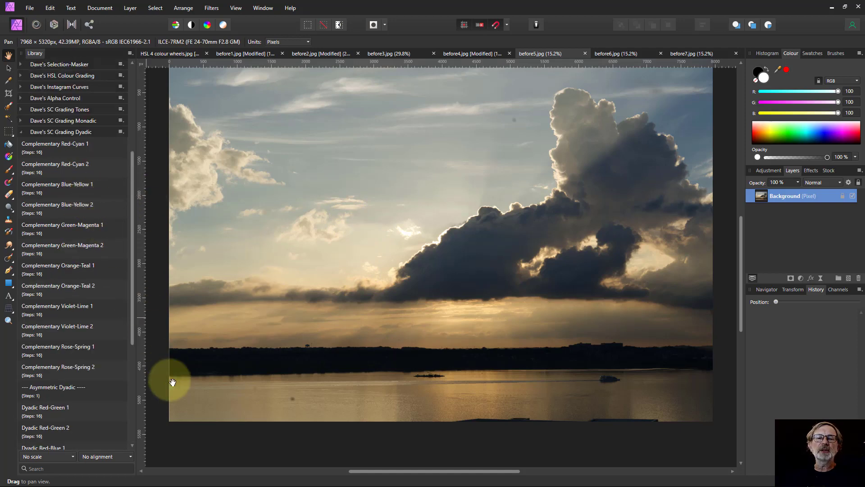
click(54, 288)
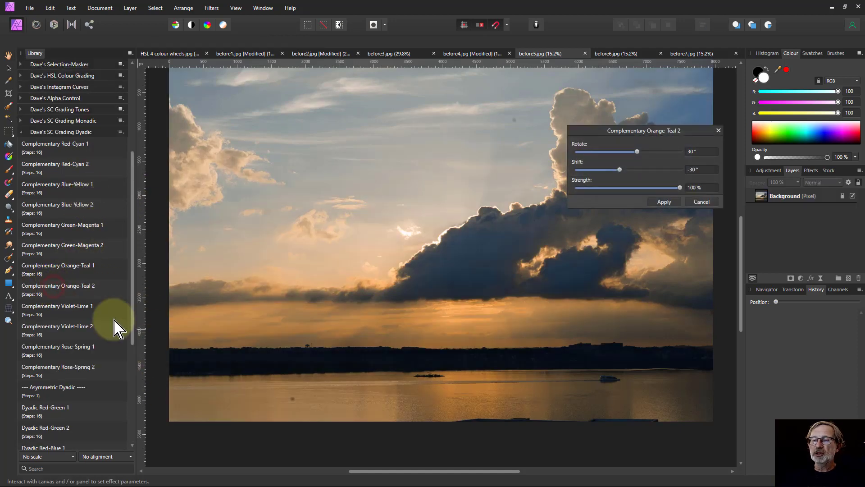
click(63, 268)
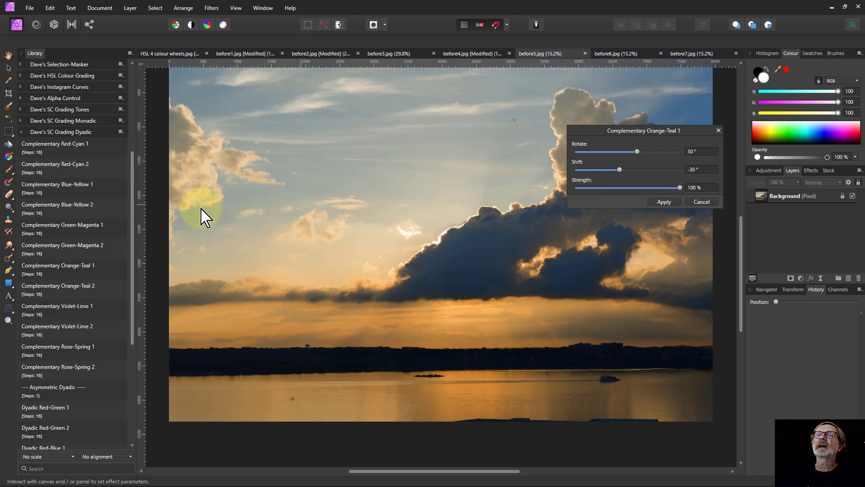
click(63, 168)
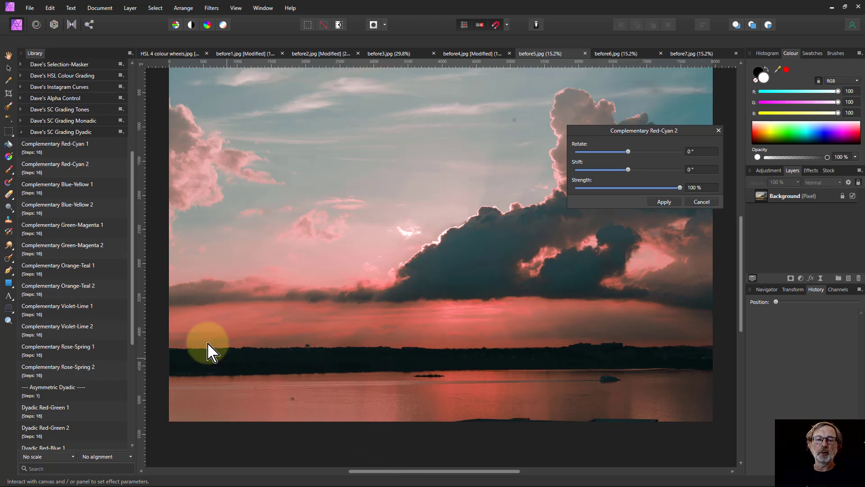
click(47, 370)
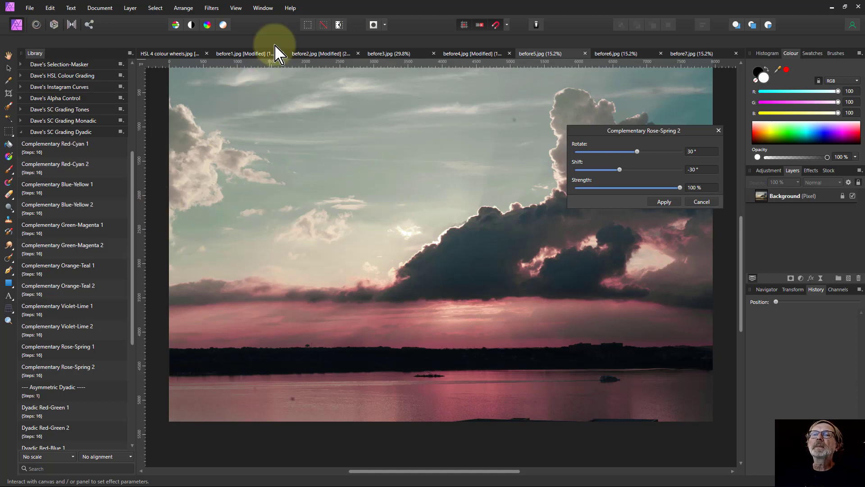
click(613, 54)
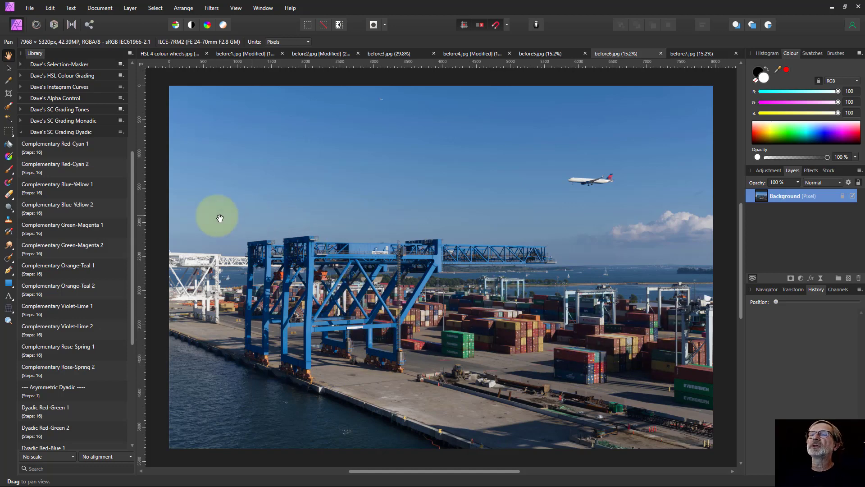
- Preview Magenta-Yellow 2, Rose-Spring 2, Violet-Lime 2, Orange-Teal 2 and Red-Cyan 2 on the port, then open before7.jpg
scroll(78, 292, down, 5)
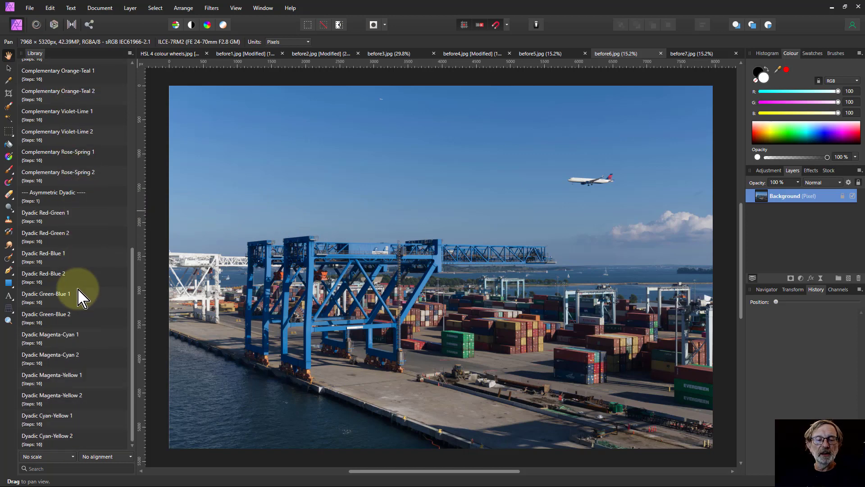
click(43, 399)
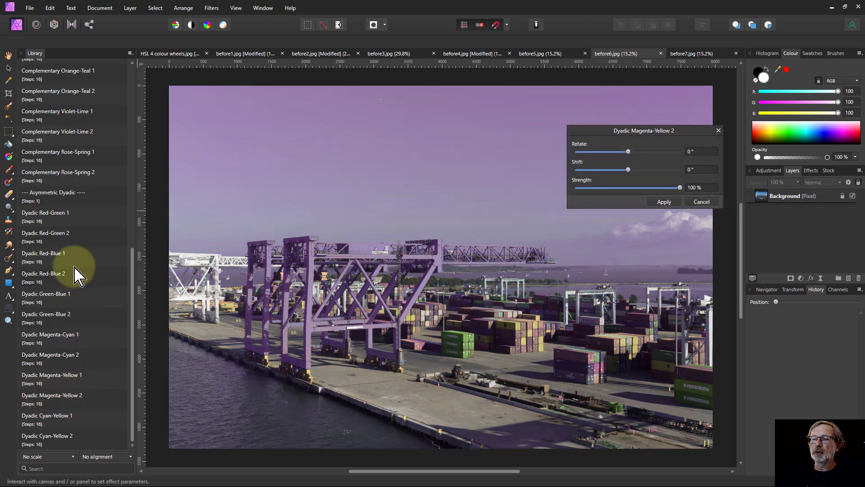
scroll(68, 284, up, 4)
click(59, 265)
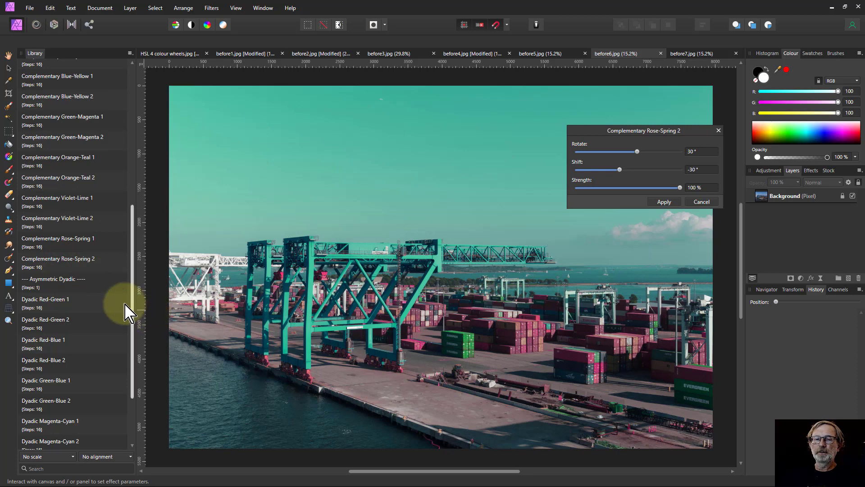
click(55, 221)
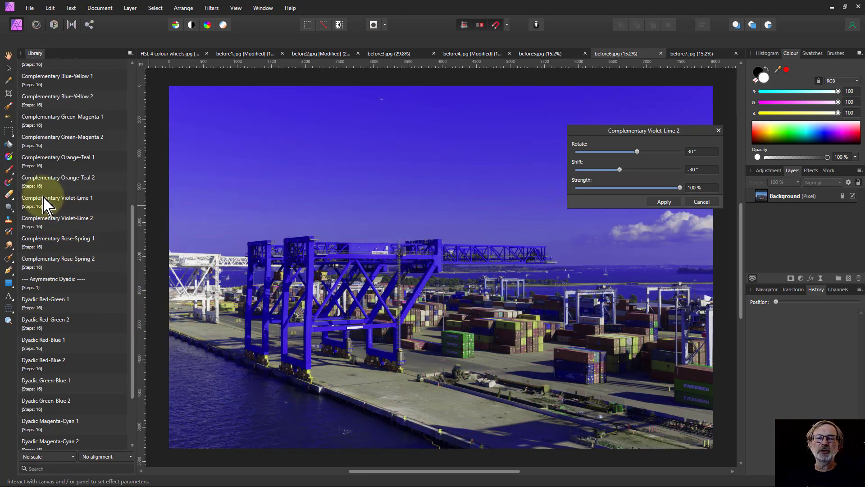
click(50, 180)
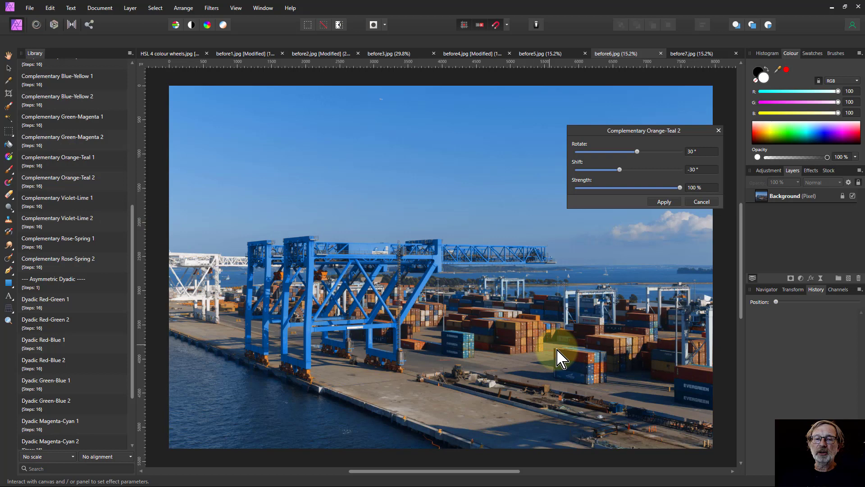
scroll(36, 142, up, 3)
click(42, 127)
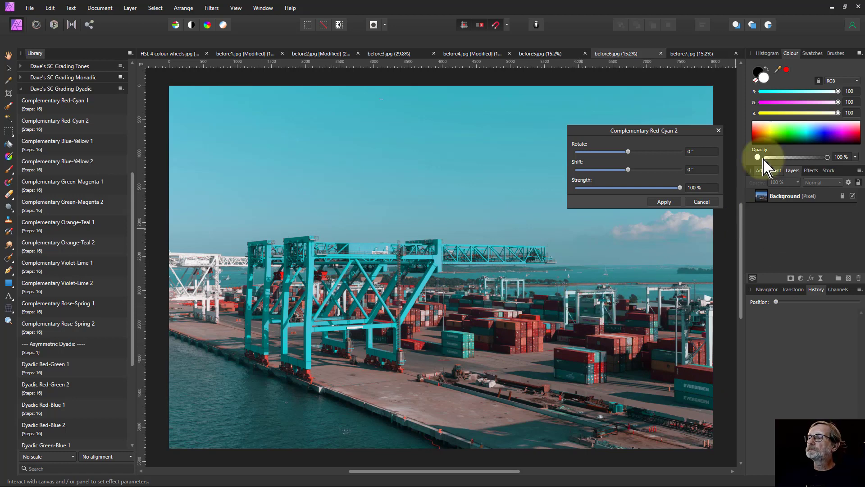
click(692, 53)
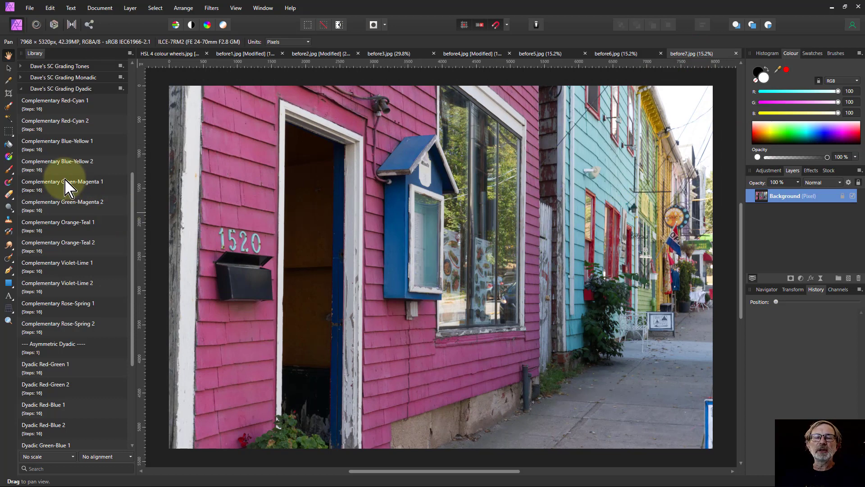
- Preview Complementary Red-Cyan 2, then Orange-Teal 2, on the house photo
scroll(68, 180, up, 3)
scroll(63, 180, down, 2)
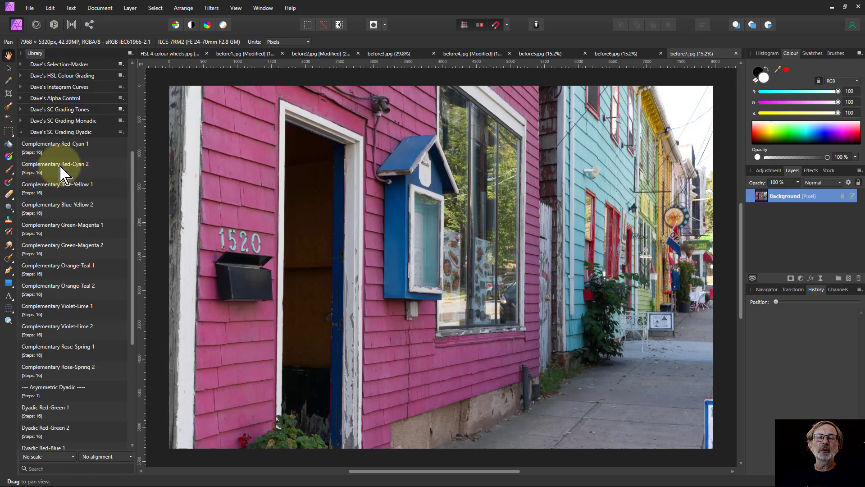
click(67, 169)
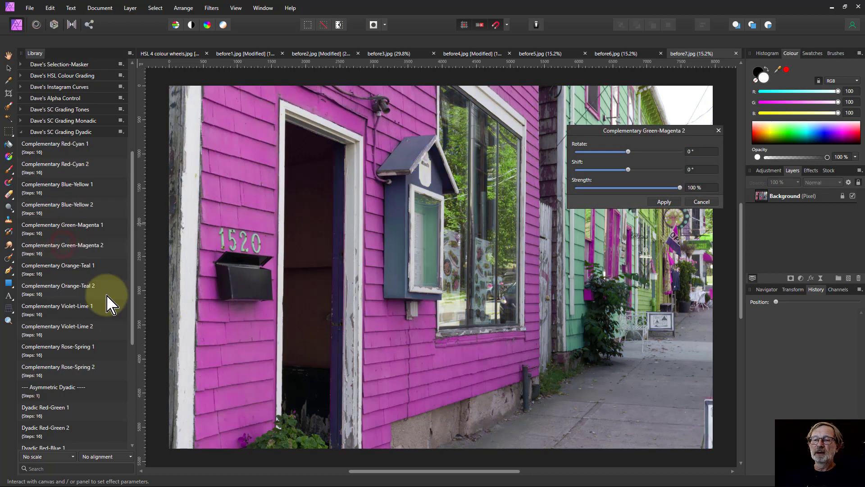
click(60, 291)
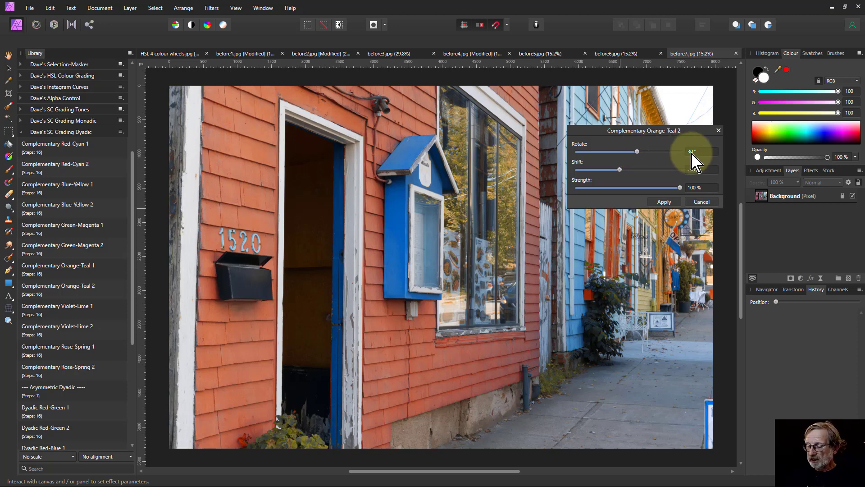
- Tune the Orange-Teal 2 preview to 150° rotate and -40° shift
scroll(695, 154, up, 10)
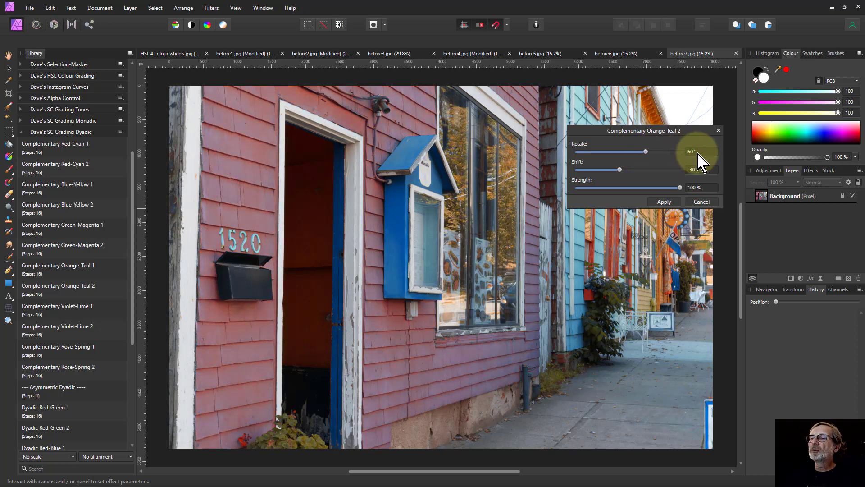
scroll(700, 161, up, 20)
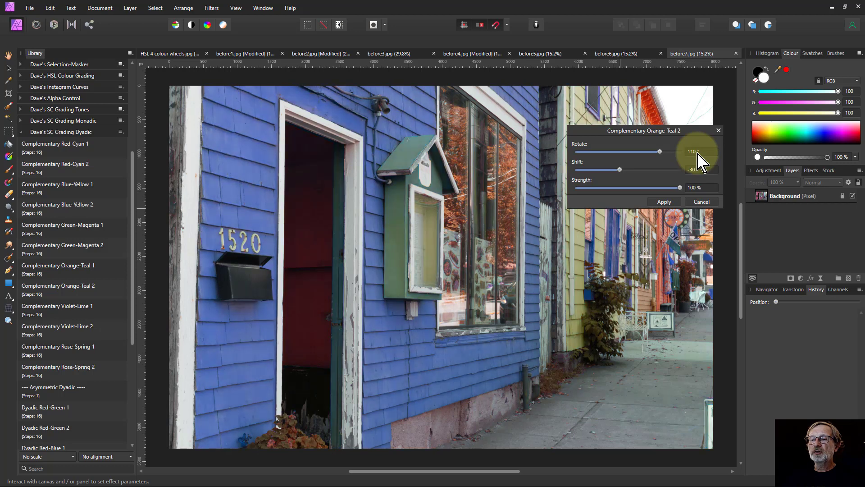
scroll(700, 161, up, 20)
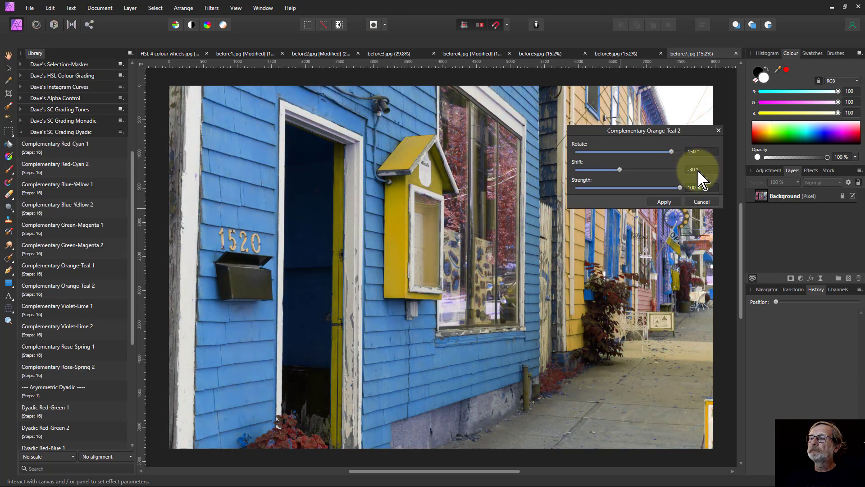
scroll(699, 173, down, 20)
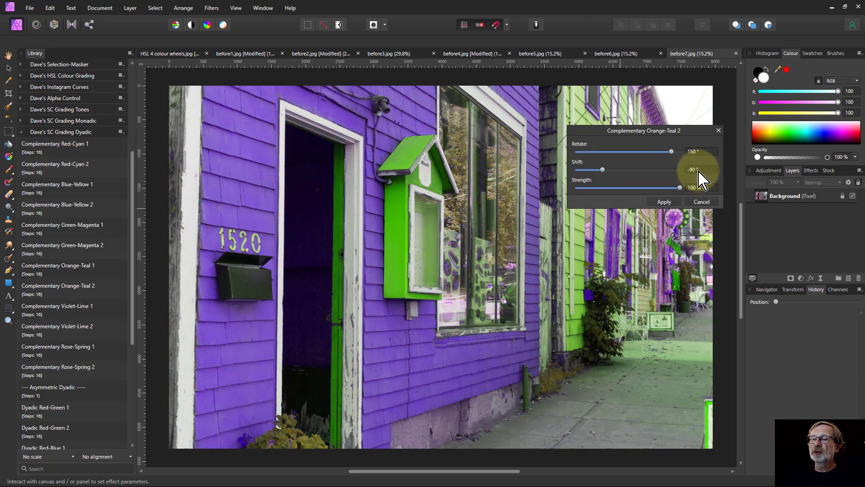
scroll(700, 173, up, 20)
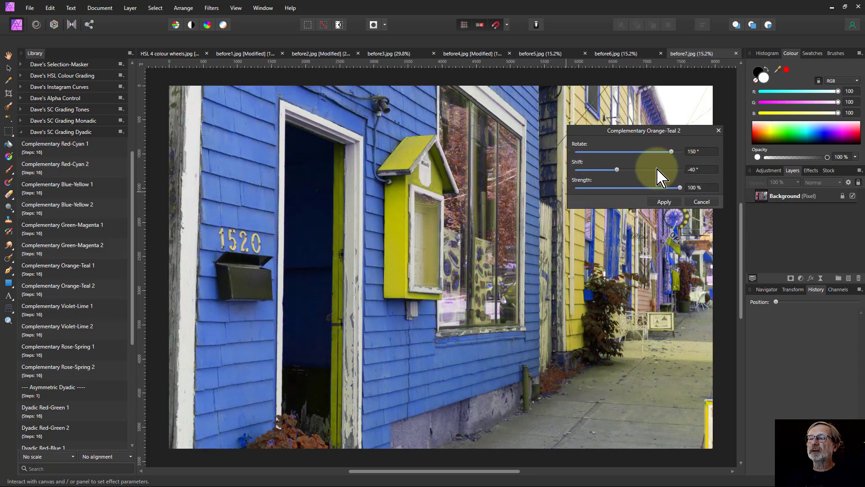
- Apply Red-Cyan 2 to the HSL 4 colour wheels, expand its group, then return to before7.jpg
click(166, 53)
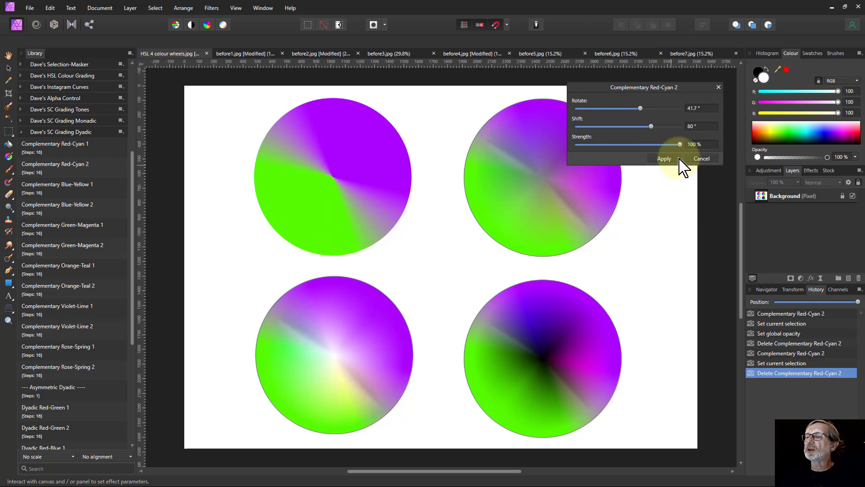
click(665, 158)
click(763, 195)
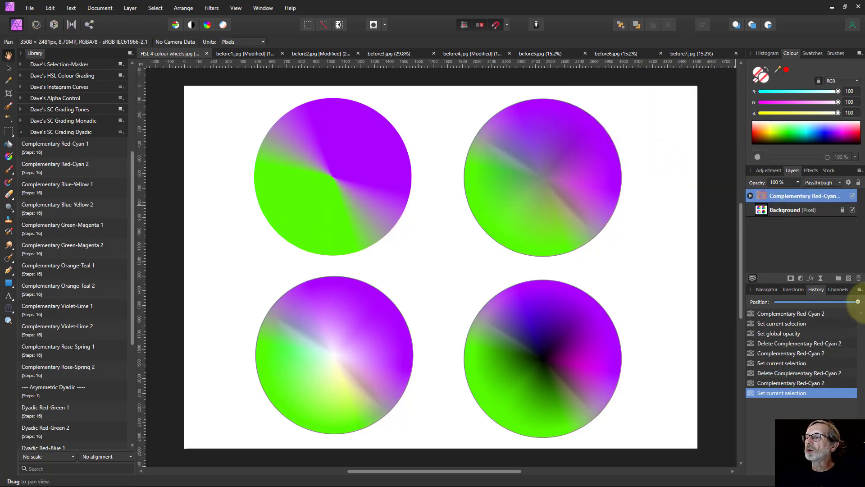
click(750, 196)
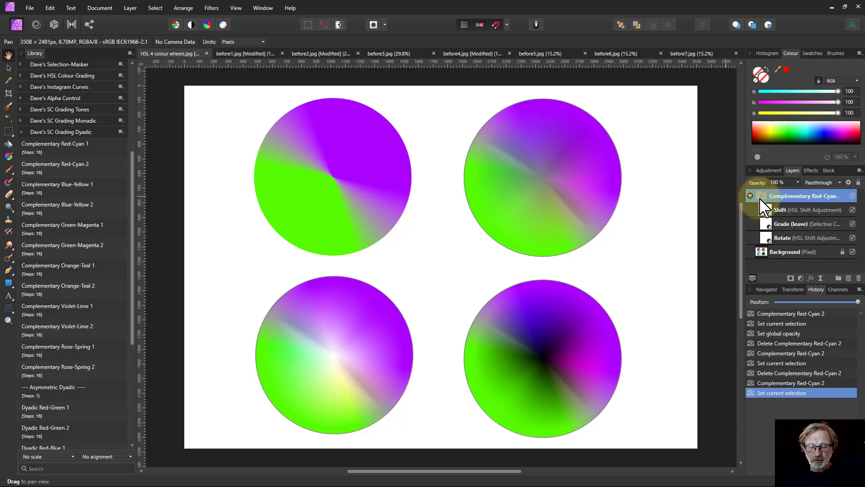
click(708, 53)
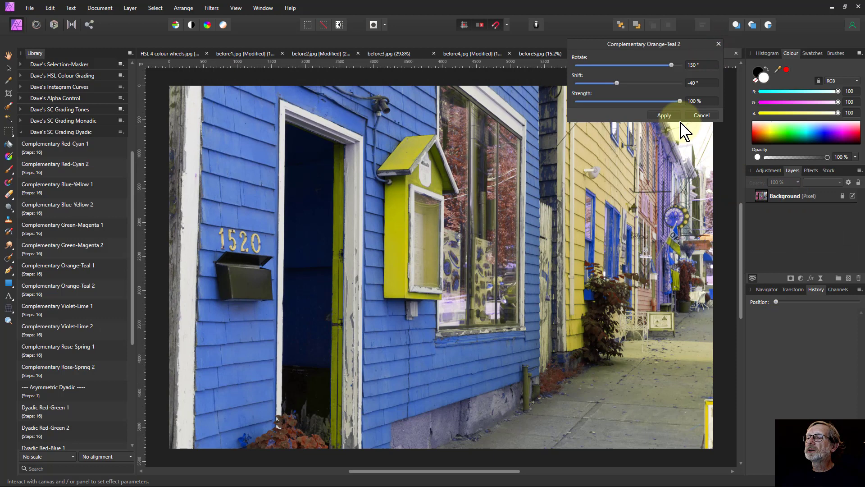
- Cancel the Orange-Teal 2 preview and paste the Complementary Red-Cyan group above Background
click(702, 116)
click(766, 197)
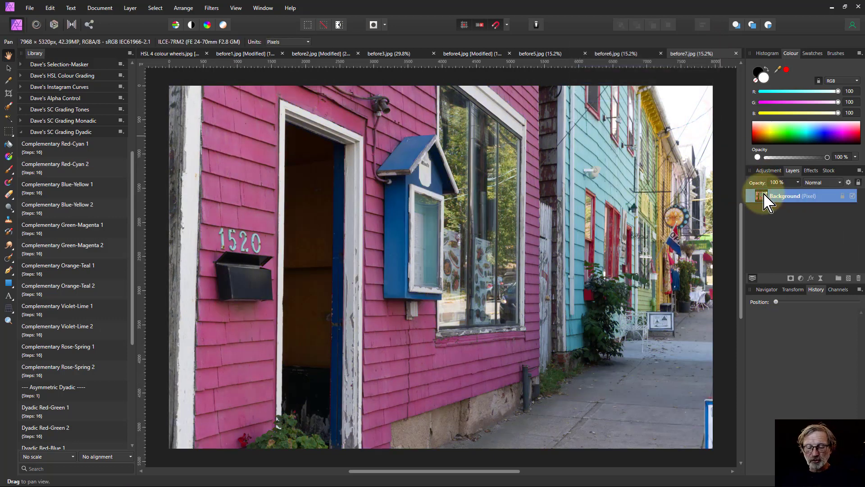
key(ctrl+v)
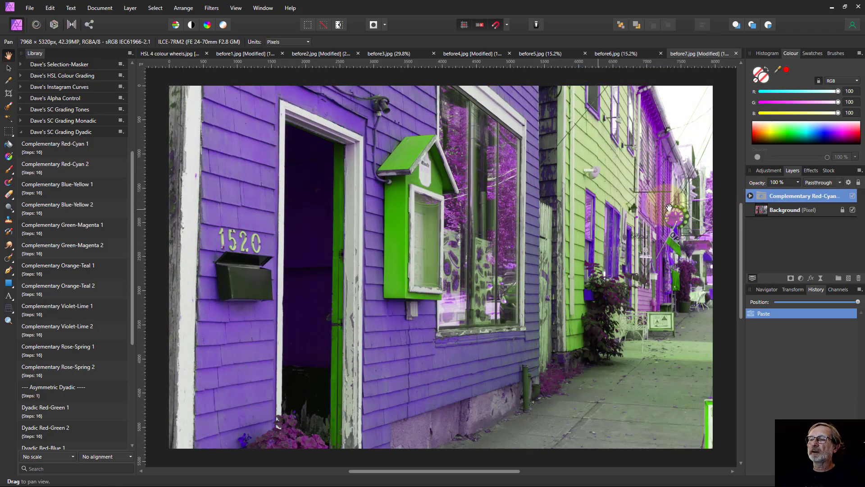